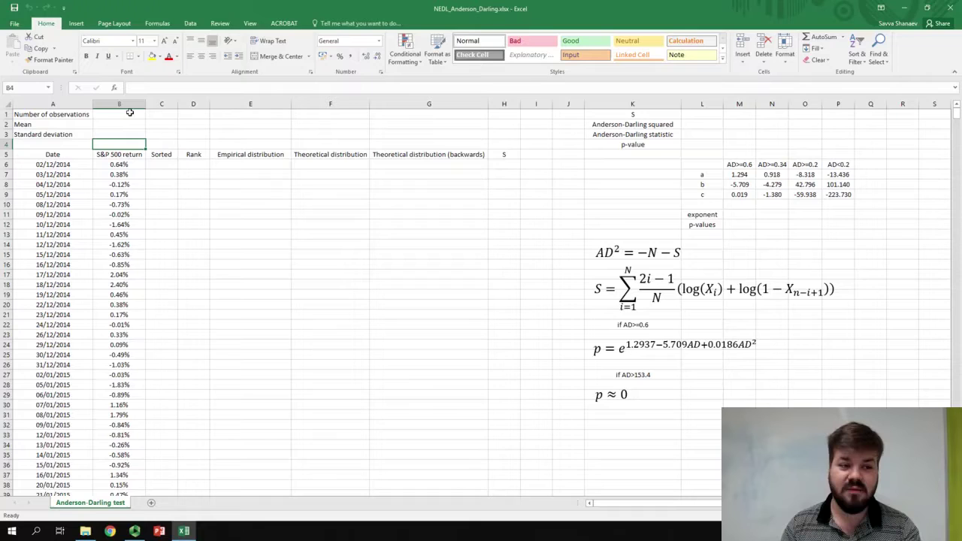
Count the returns in B1 with =COUNT(B6:B1263), giving 1258 observations.
{"action": "left_click", "coordinate": [129, 112]}
{"action": "type", "text": "=CO"}
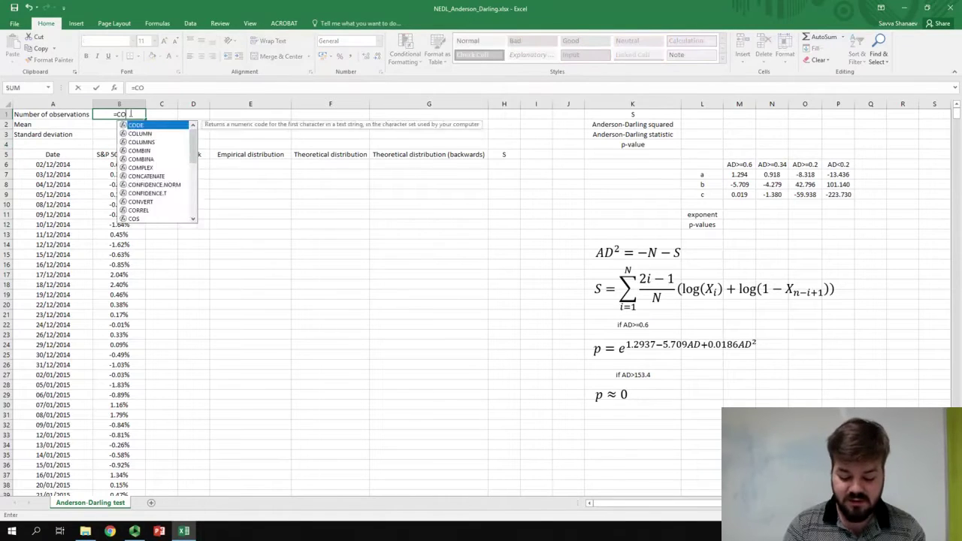
{"action": "type", "text": "UNT("}
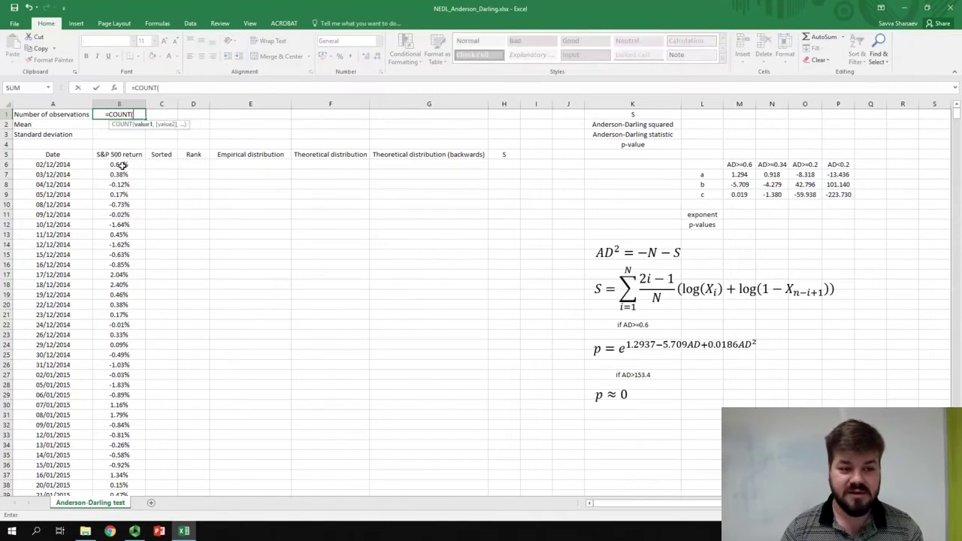
{"action": "left_click", "coordinate": [121, 165]}
{"action": "key", "text": "ctrl+shift+Down"}
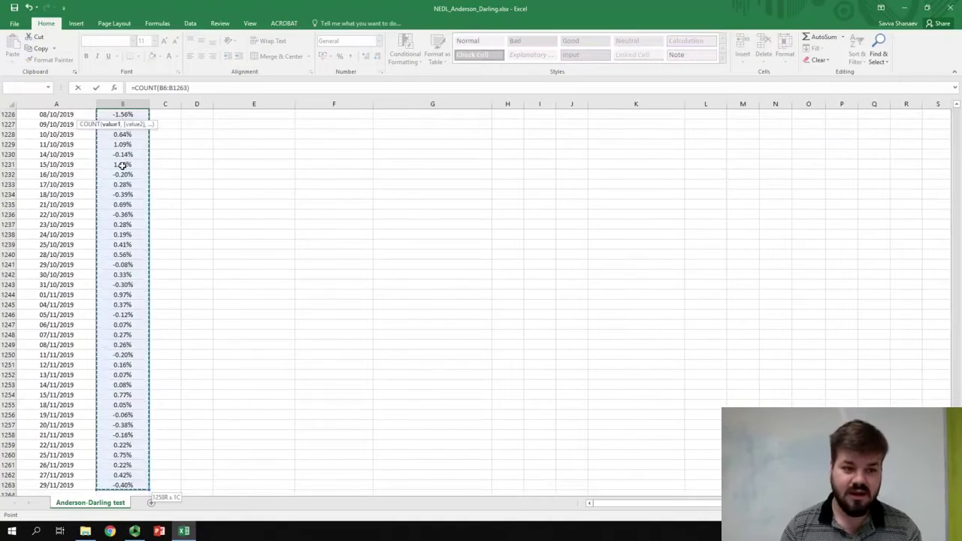
{"action": "key", "text": "ctrl+Return"}
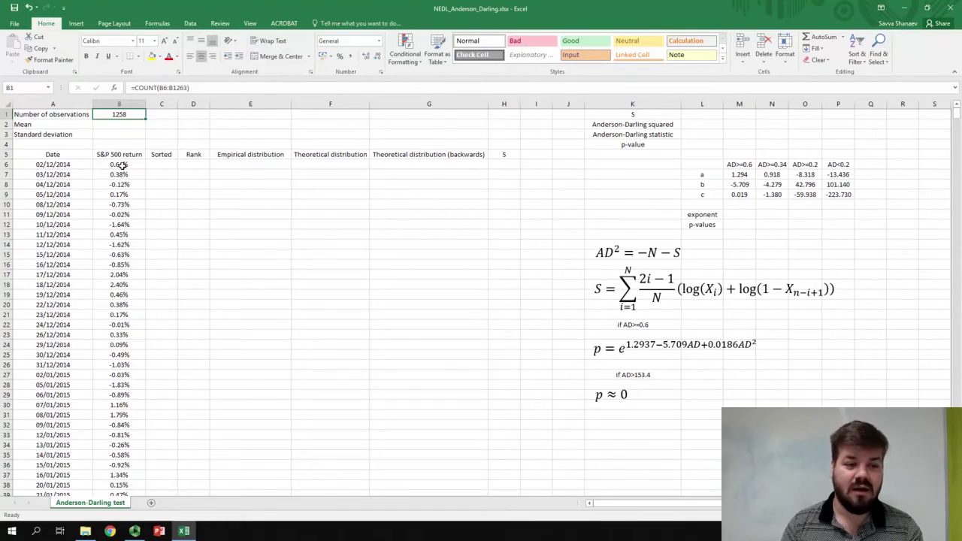
Enter the mean =AVERAGE(B6:B1263) in B2, giving 0.04%.
{"action": "key", "text": "Down"}
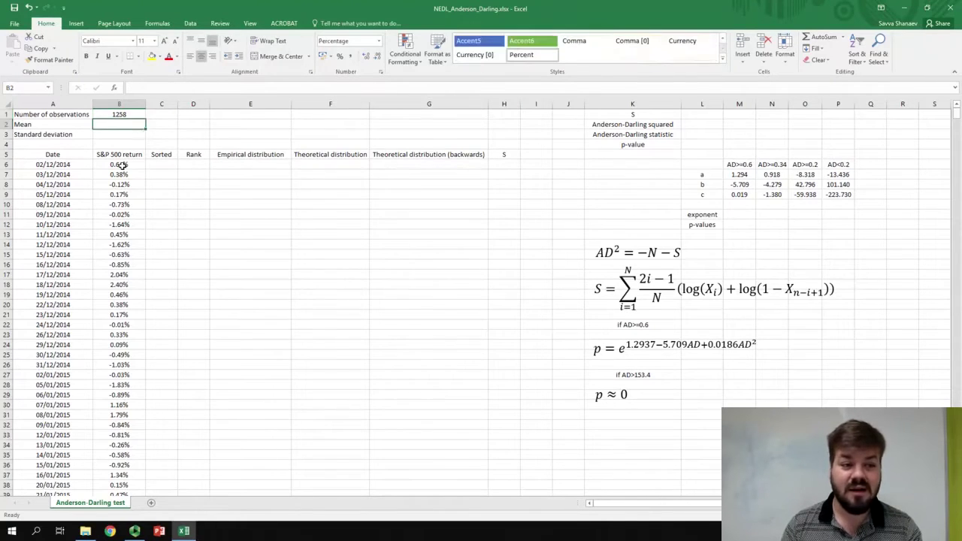
{"action": "type", "text": "=aver"}
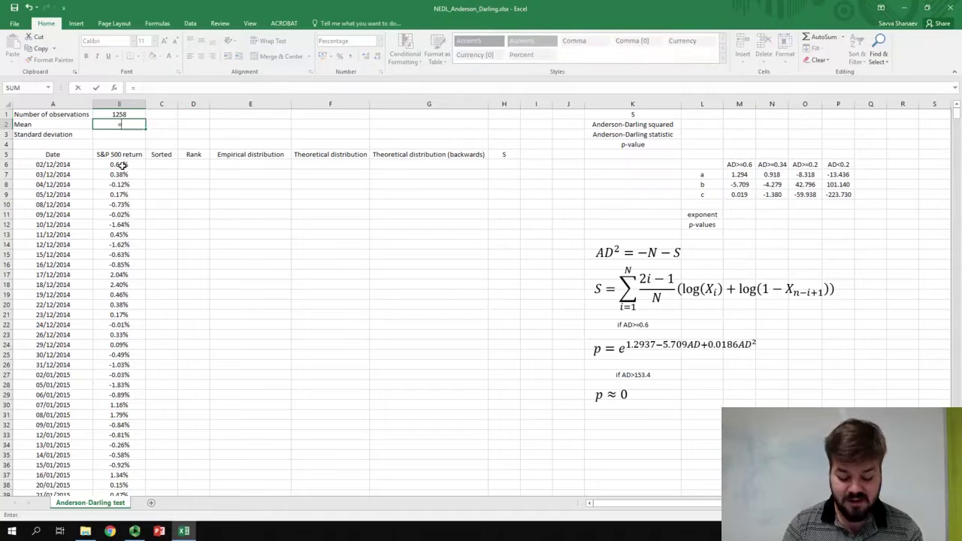
{"action": "key", "text": "Tab"}
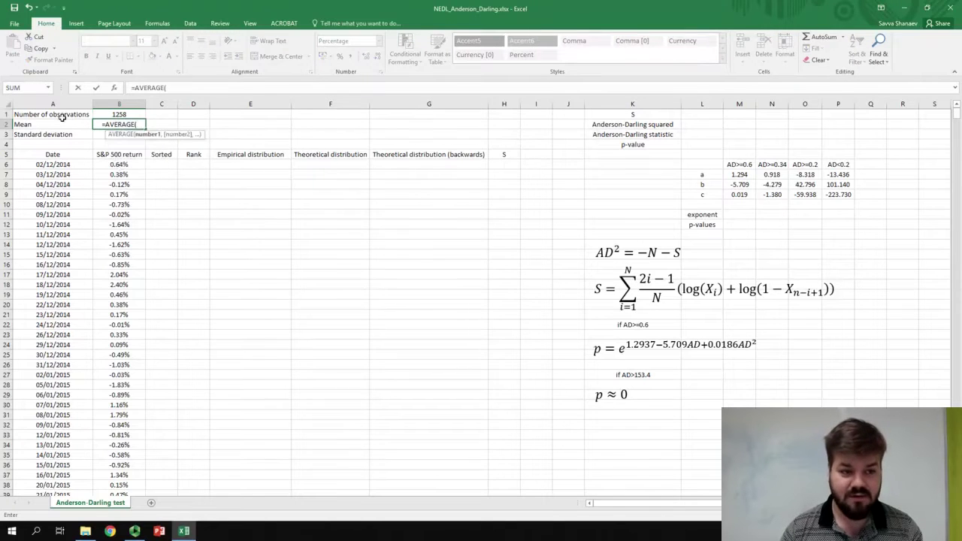
{"action": "left_click", "coordinate": [109, 161]}
{"action": "key", "text": "ctrl+shift+Down"}
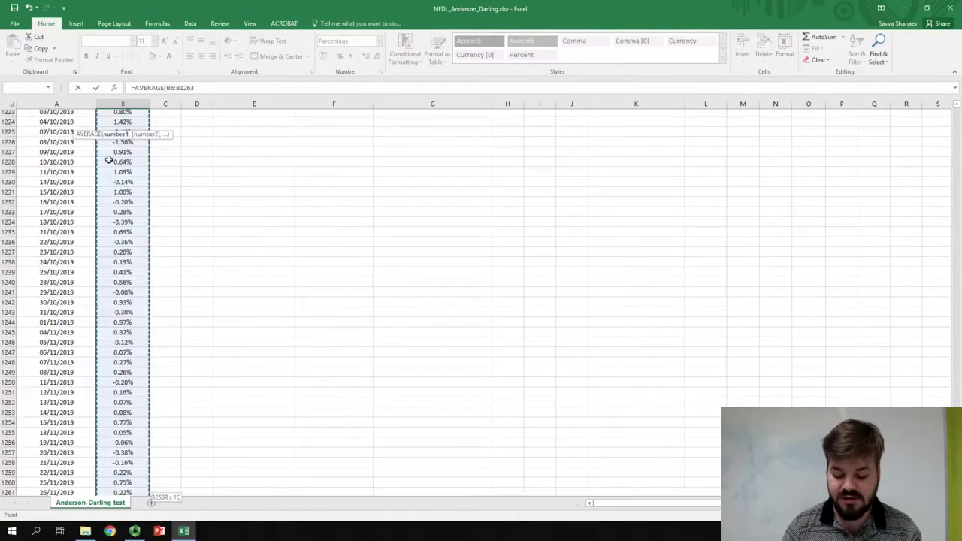
{"action": "key", "text": "Return"}
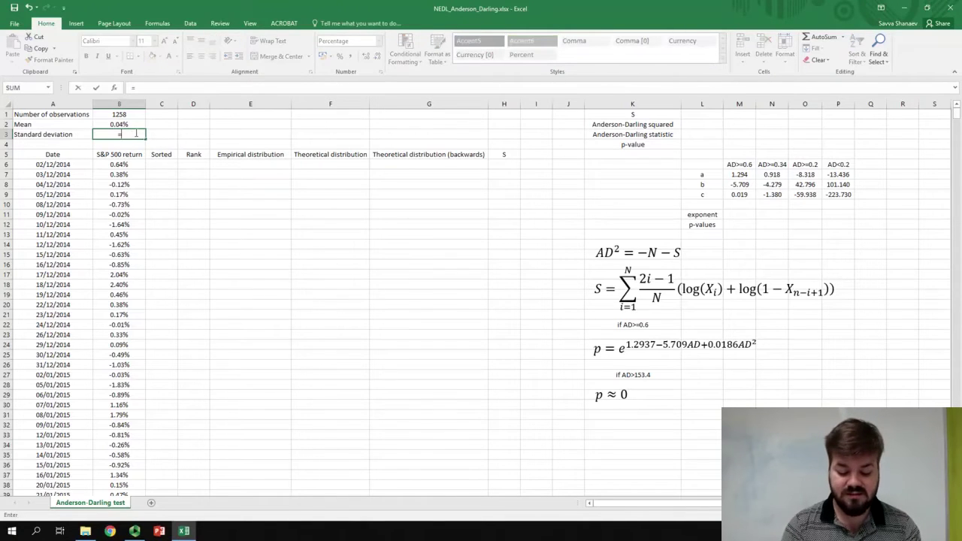
Enter the standard deviation =STDEV.S(B6:B1263) in B3, giving 0.85%.
{"action": "type", "text": "STDEV."}
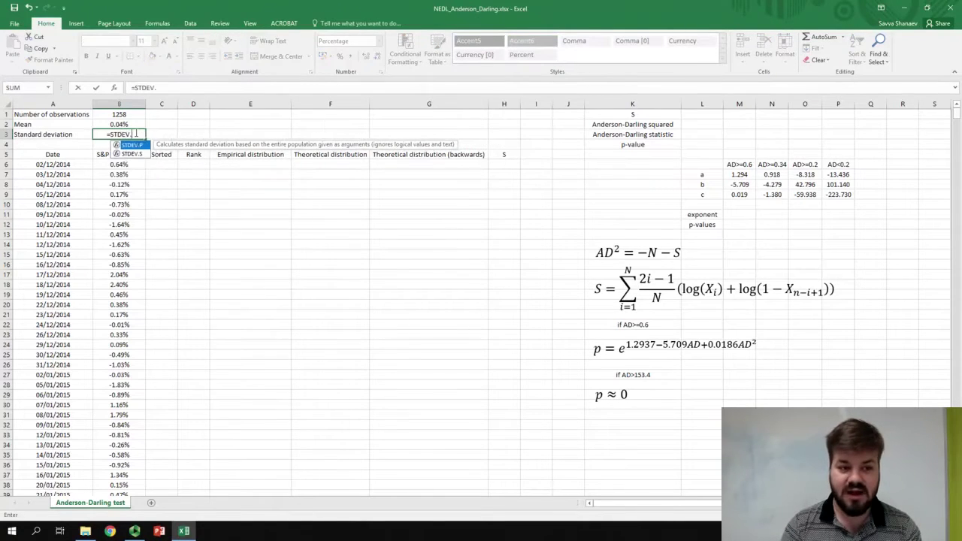
{"action": "type", "text": "S"}
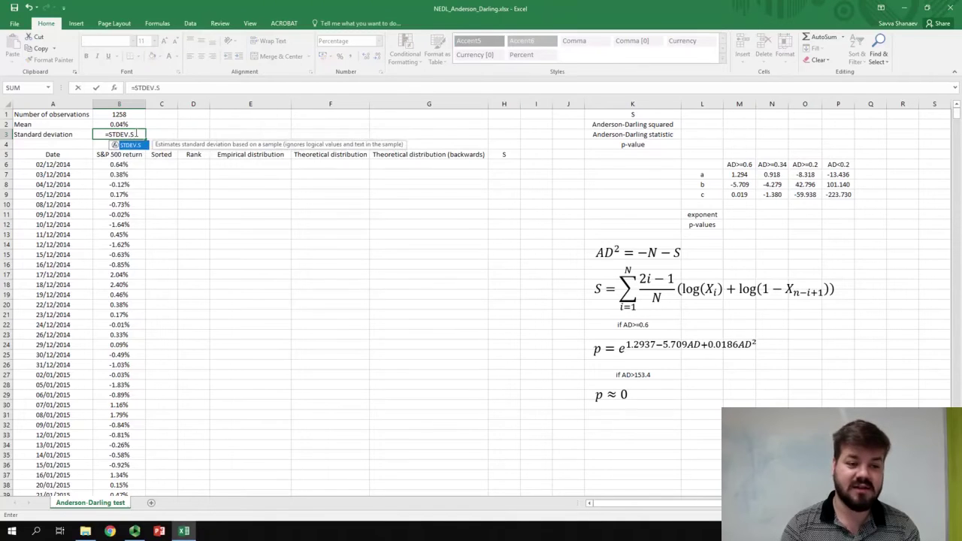
{"action": "type", "text": "("}
{"action": "left_click", "coordinate": [110, 164]}
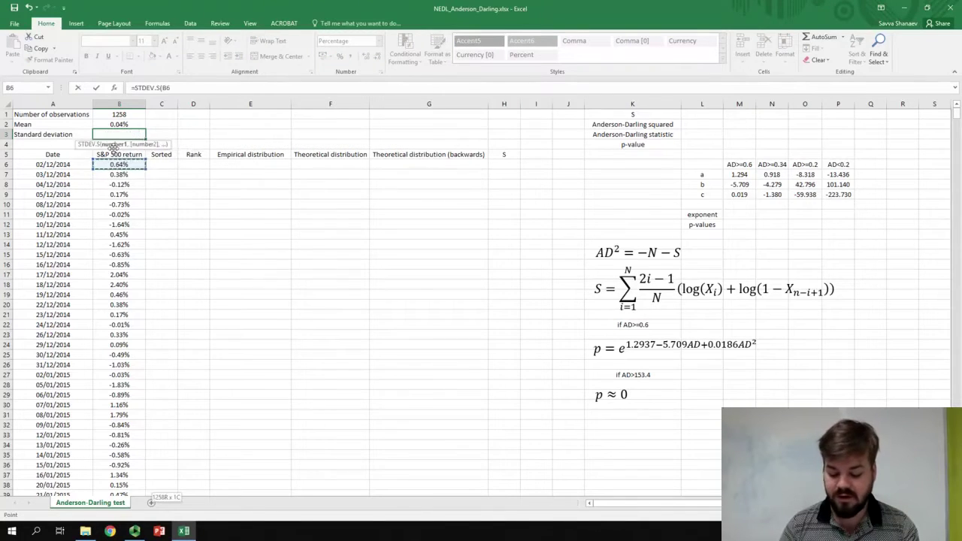
{"action": "key", "text": "ctrl+shift+Down"}
{"action": "key", "text": "Return"}
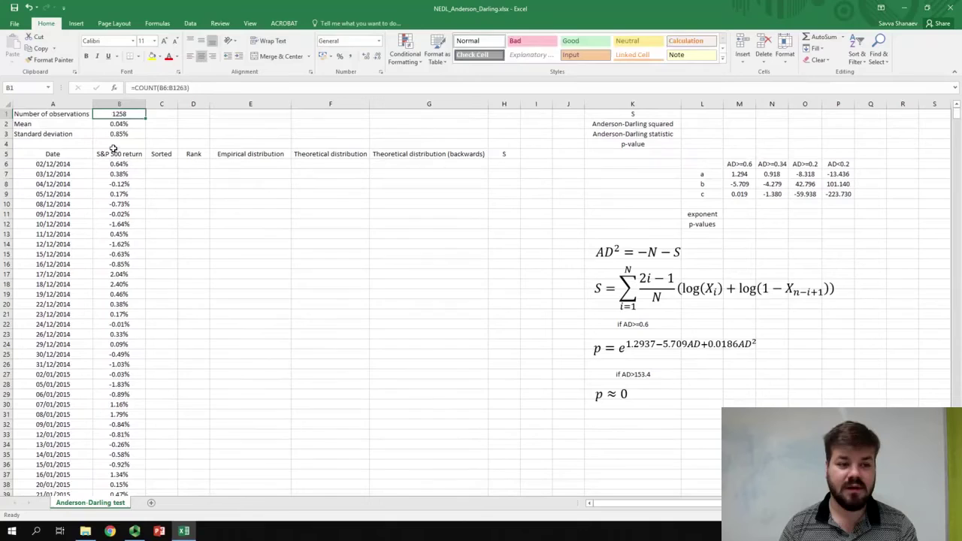
Copy the returns B6:B1263 and paste them as values into the Sorted column at C6.
{"action": "key", "text": "Down"}
{"action": "key", "text": "Left"}
{"action": "key", "text": "Down"}
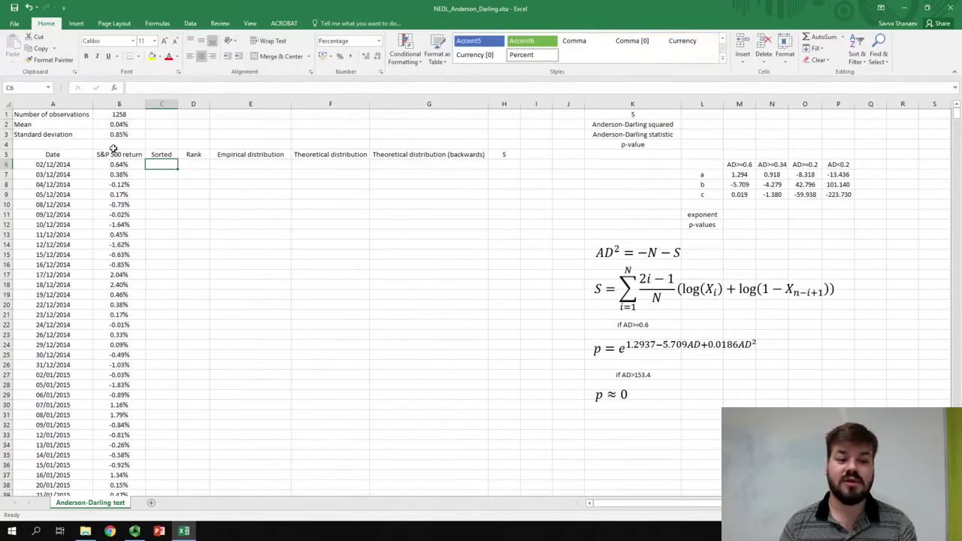
{"action": "key", "text": "Left"}
{"action": "key", "text": "Up"}
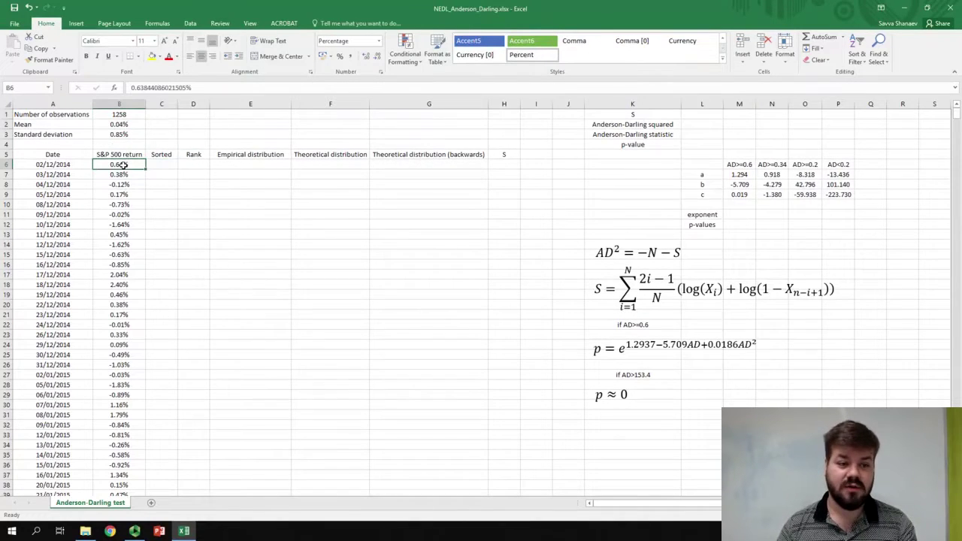
{"action": "key", "text": "ctrl+shift+Down"}
{"action": "key", "text": "ctrl+c"}
{"action": "key", "text": "Right"}
{"action": "key", "text": "Down"}
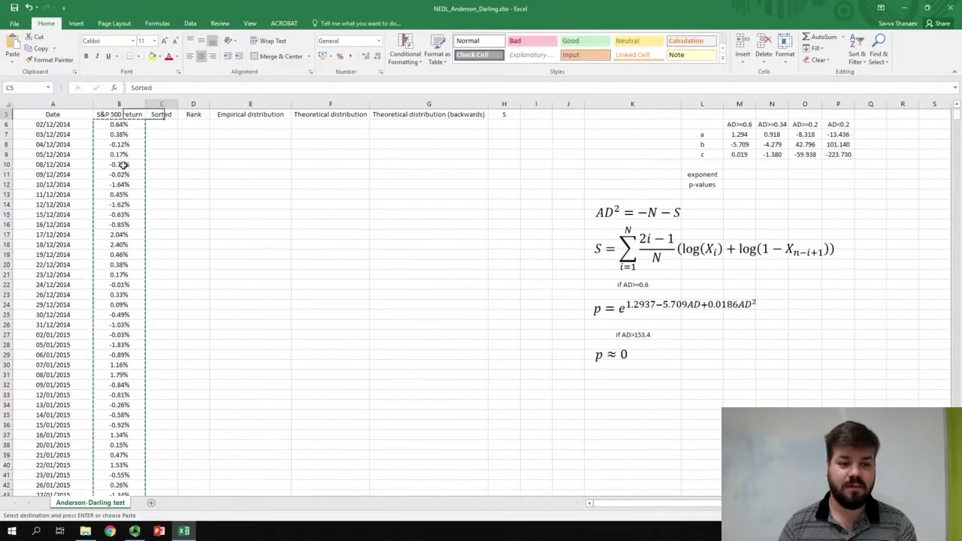
{"action": "left_click", "coordinate": [12, 63]}
{"action": "left_click", "coordinate": [30, 127]}
{"action": "scroll", "coordinate": [190, 182], "scroll_direction": "up", "scroll_amount": 2}
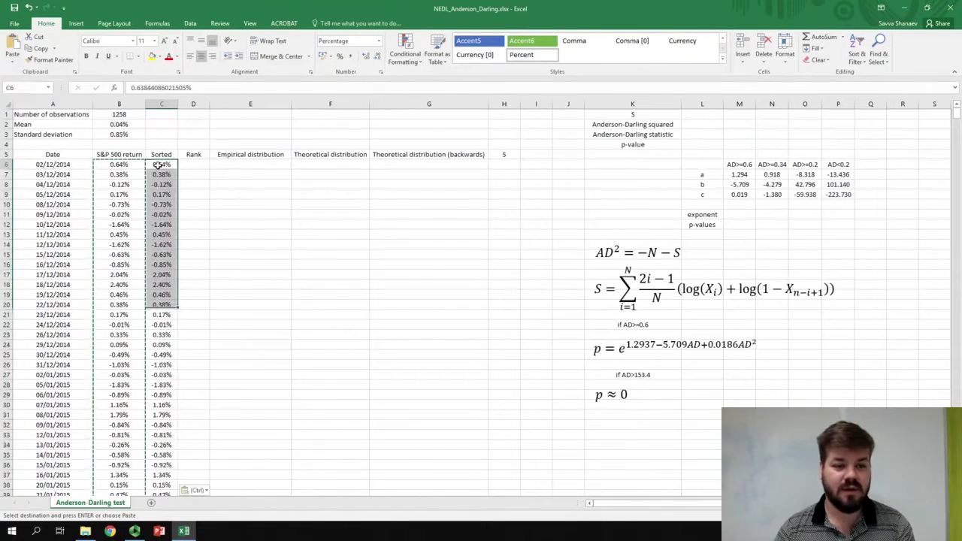
{"action": "scroll", "coordinate": [173, 196], "scroll_direction": "down", "scroll_amount": 20}
{"action": "scroll", "coordinate": [173, 195], "scroll_direction": "up", "scroll_amount": 20}
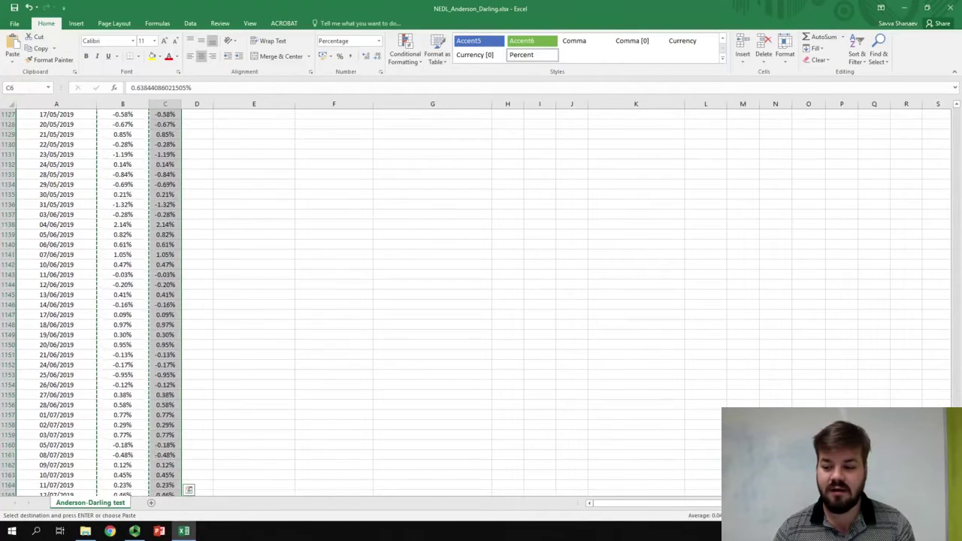
{"action": "scroll", "coordinate": [173, 195], "scroll_direction": "up", "scroll_amount": 20}
Sort only the Sorted column smallest to largest, starting at -4.10%.
{"action": "left_click", "coordinate": [190, 22]}
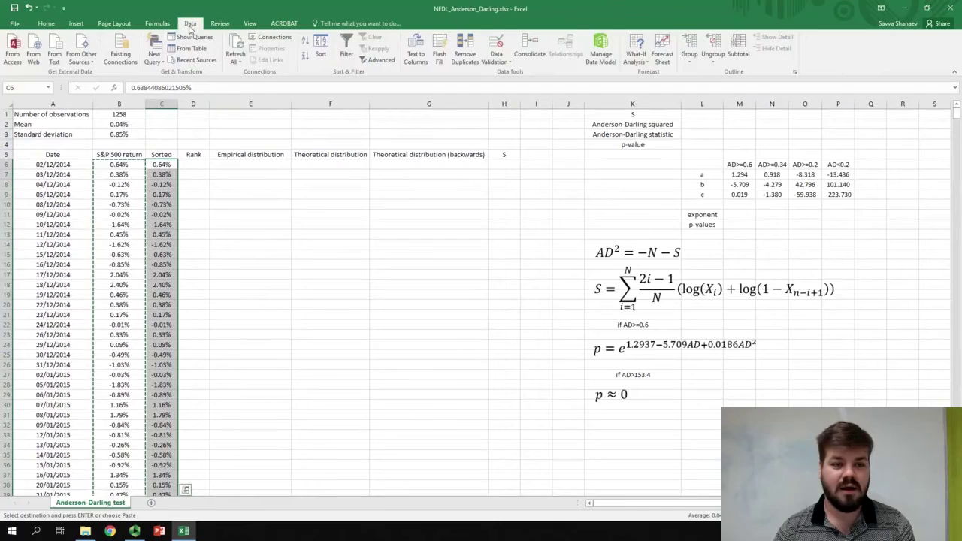
{"action": "left_click", "coordinate": [321, 50]}
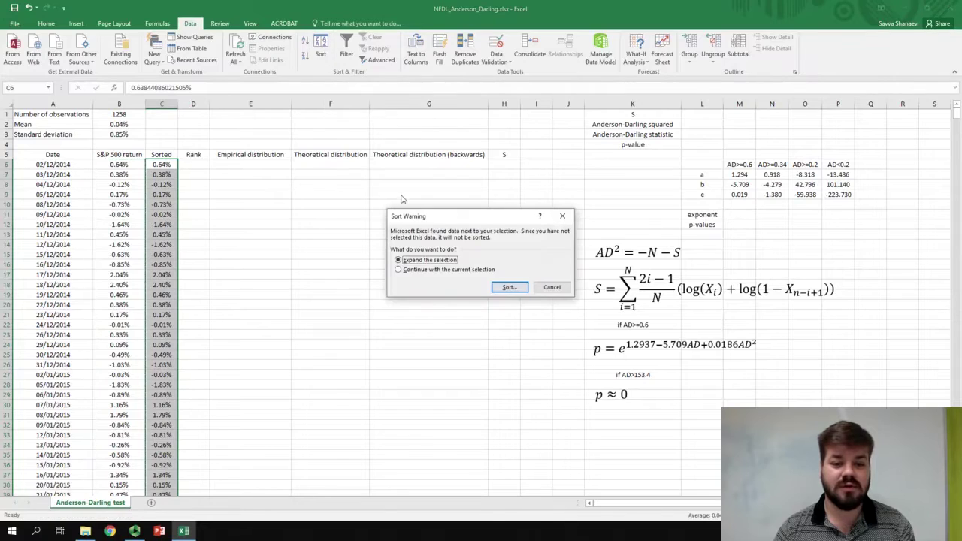
{"action": "left_click", "coordinate": [413, 273]}
{"action": "left_click", "coordinate": [509, 289]}
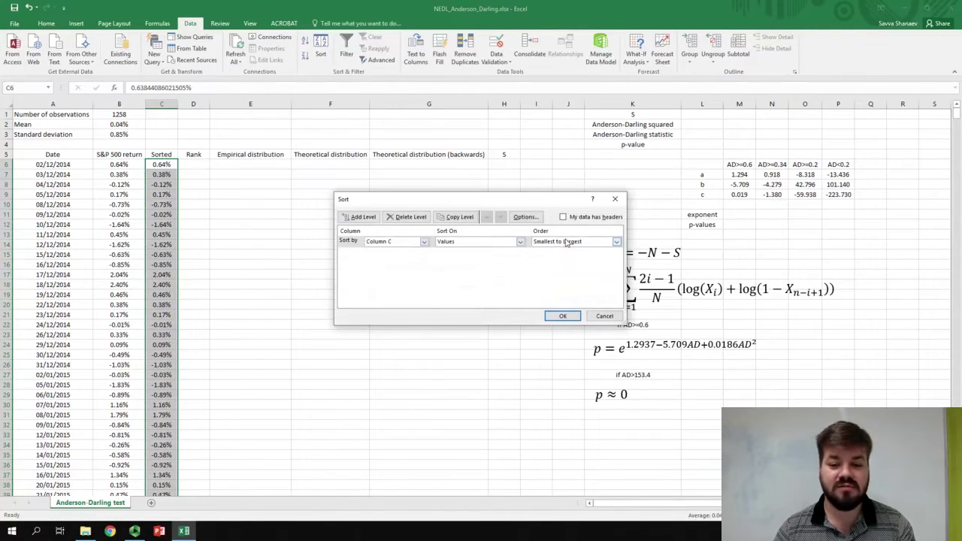
{"action": "left_click", "coordinate": [567, 316]}
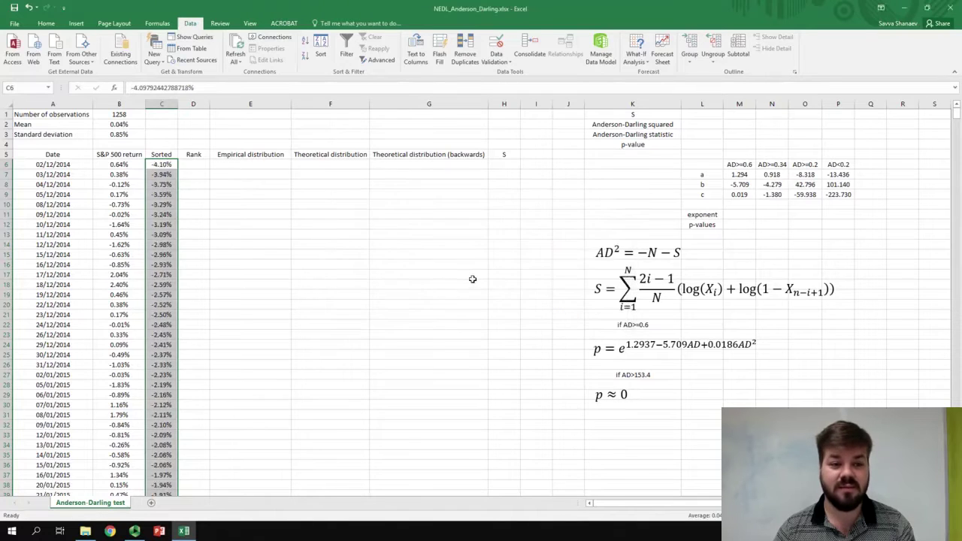
{"action": "left_click", "coordinate": [191, 164]}
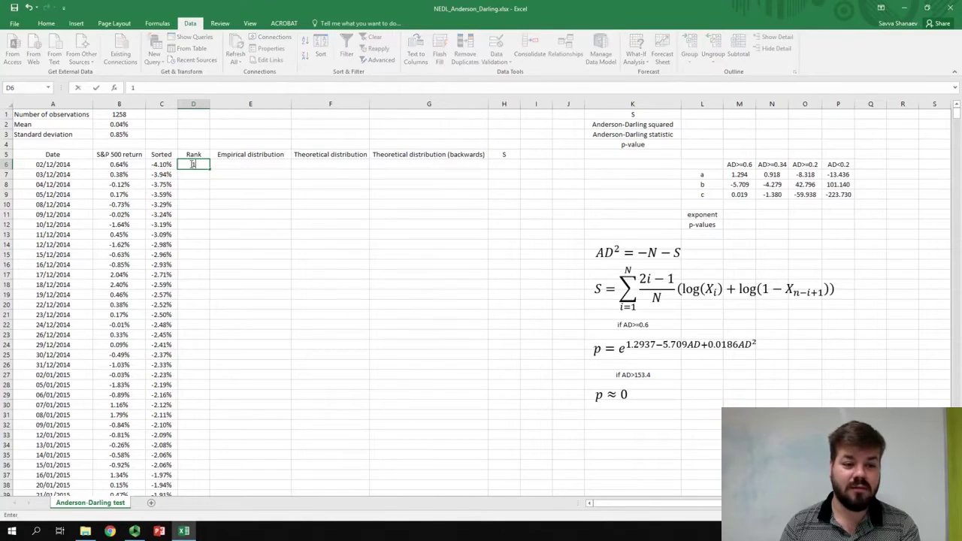
Fill the Rank column D6:D1263 with 1, 2, … up to 1258.
{"action": "key", "text": "Return"}
{"action": "type", "text": "2"}
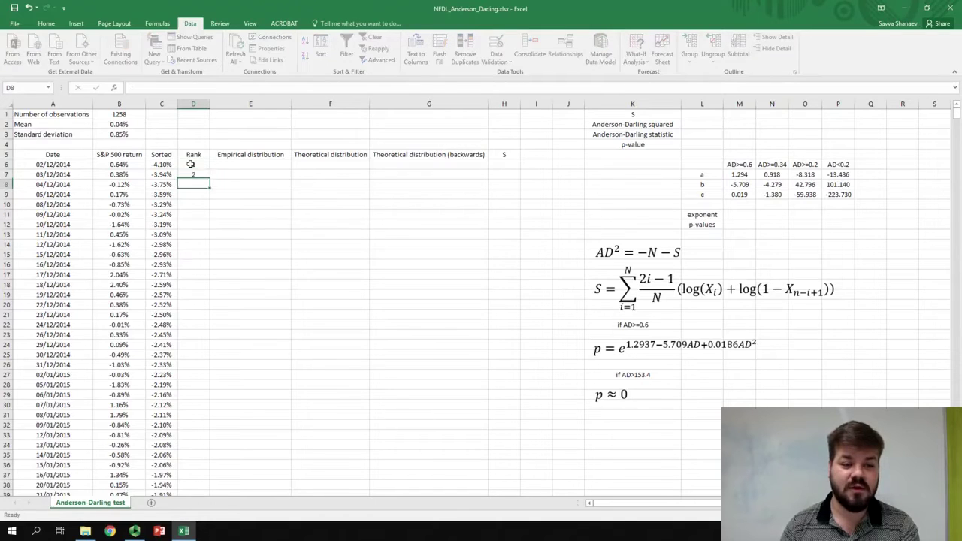
{"action": "left_click_drag", "start_coordinate": [194, 165], "coordinate": [197, 176]}
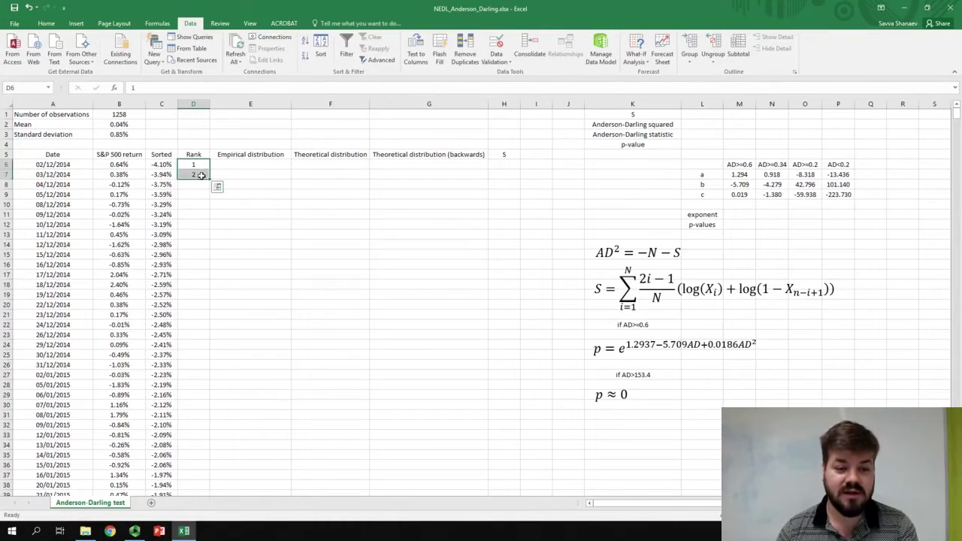
{"action": "double_click", "coordinate": [210, 179]}
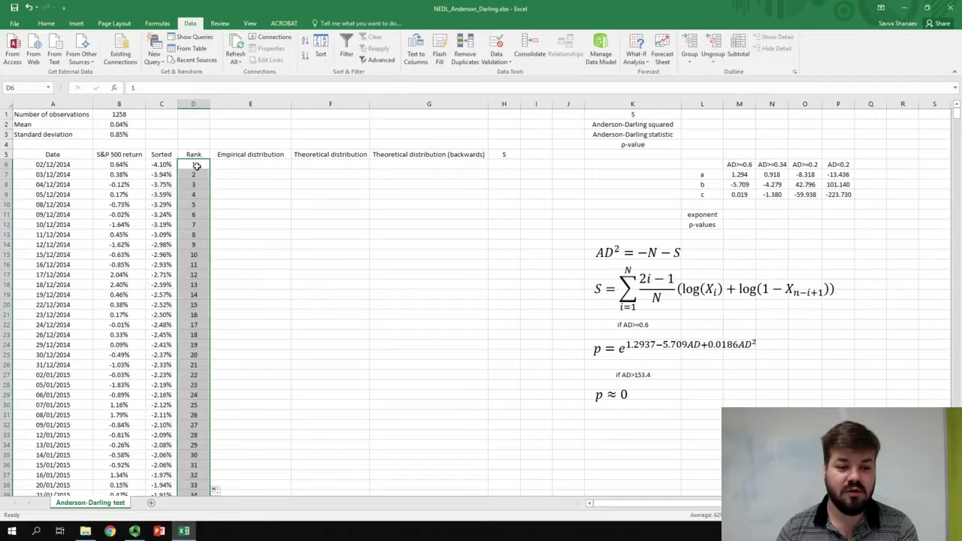
{"action": "left_click", "coordinate": [197, 165]}
{"action": "key", "text": "ctrl+Down"}
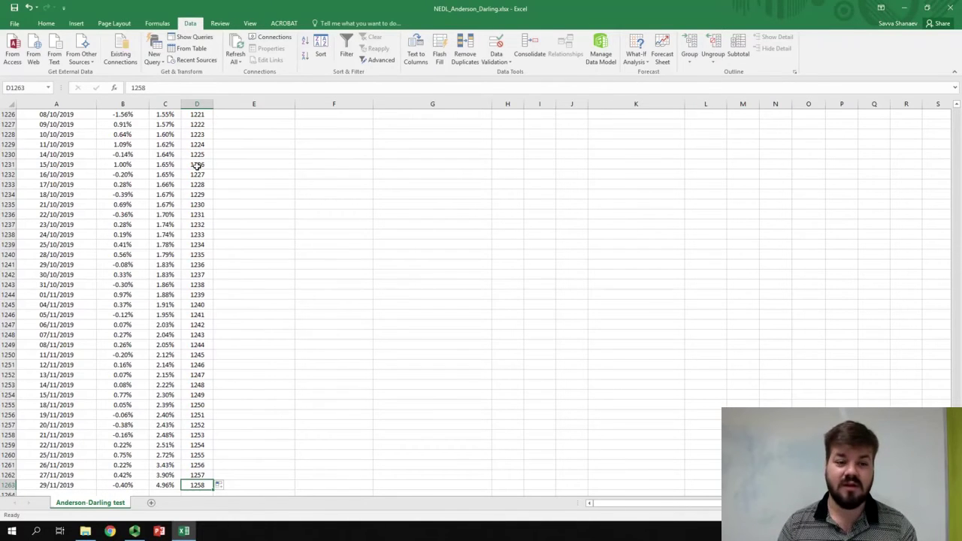
{"action": "key", "text": "ctrl+Up"}
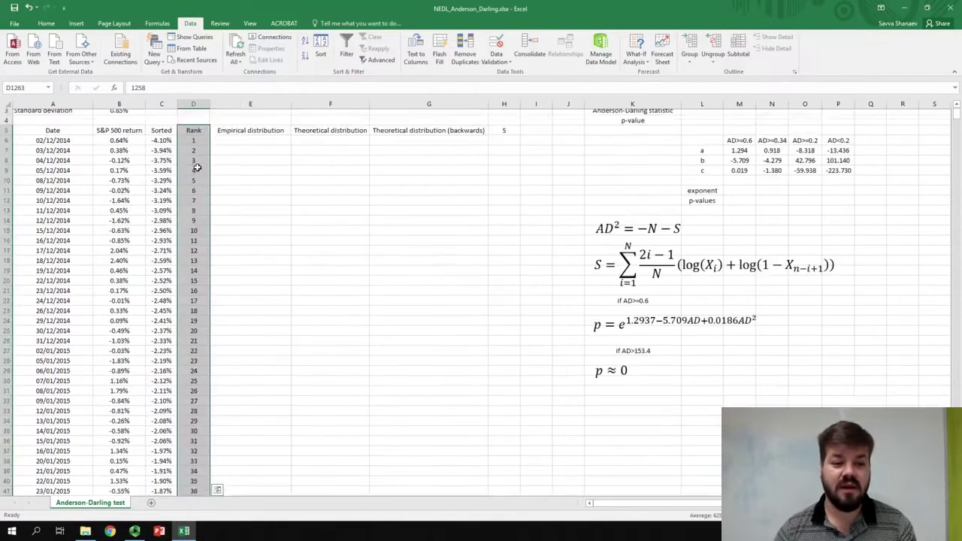
{"action": "left_click", "coordinate": [290, 164]}
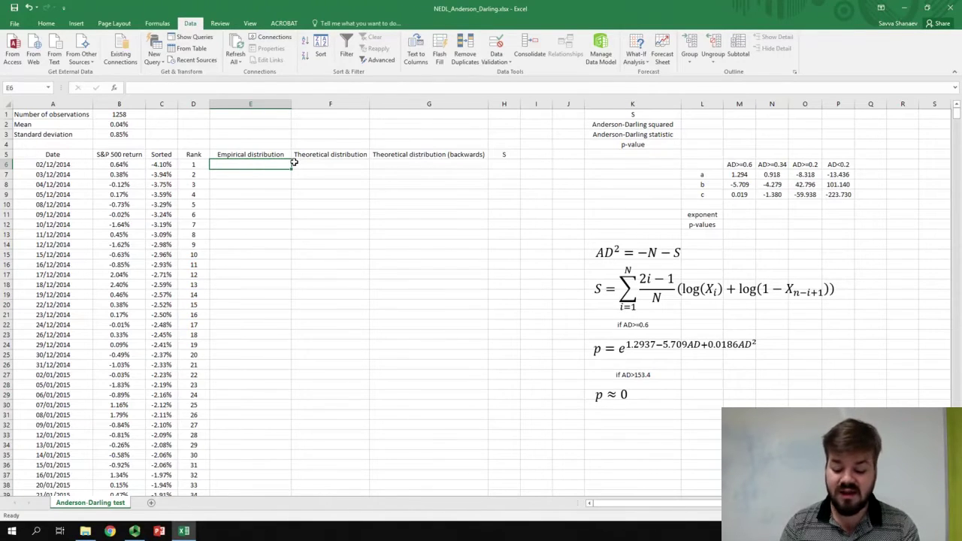
Fill the Empirical distribution column with =D6/$B$1, starting at 0.0795%.
{"action": "type", "text": "="}
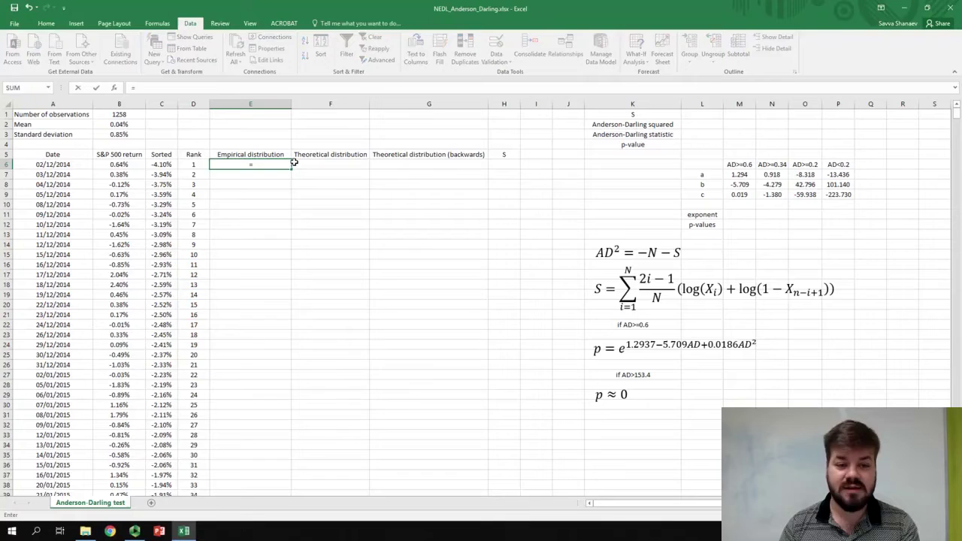
{"action": "key", "text": "Left"}
{"action": "type", "text": "/"}
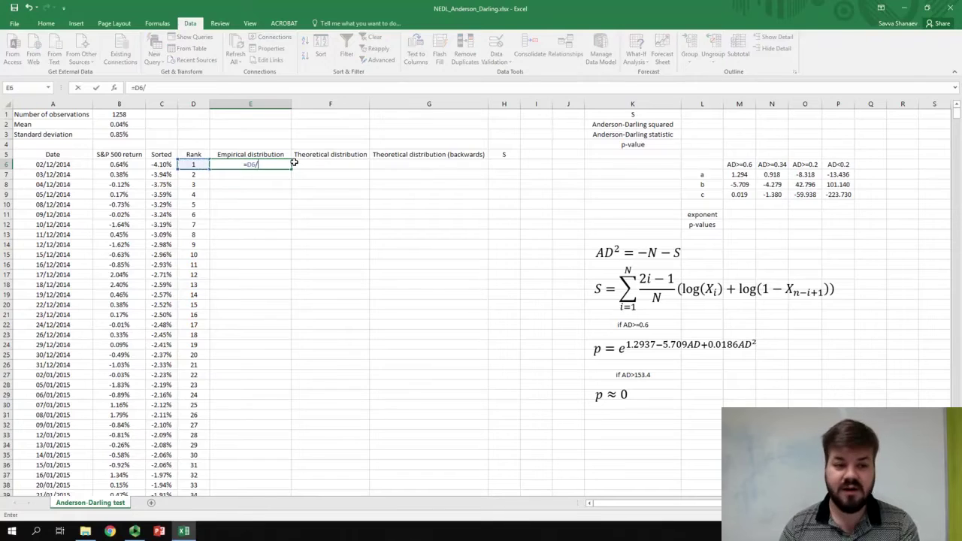
{"action": "left_click", "coordinate": [114, 116]}
{"action": "key", "text": "F4"}
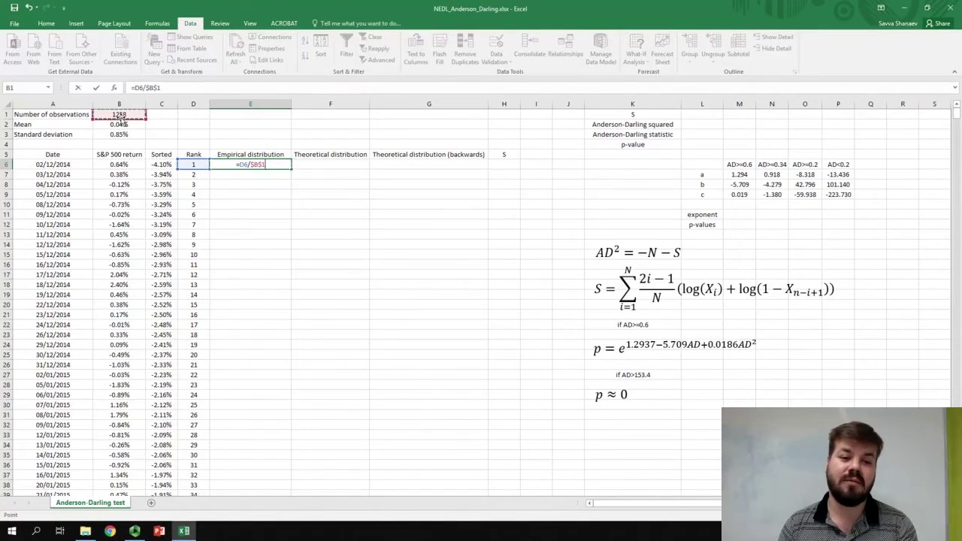
{"action": "key", "text": "ctrl+Return"}
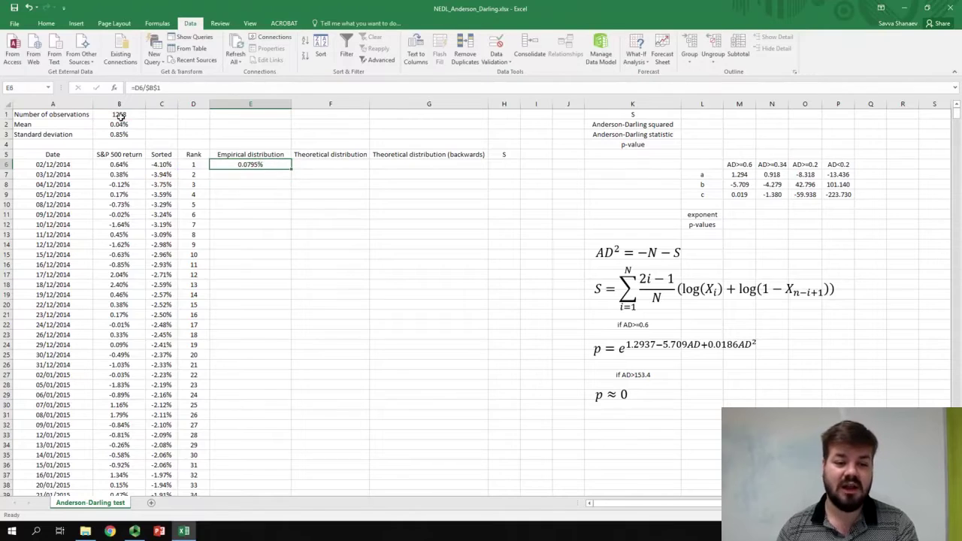
{"action": "double_click", "coordinate": [289, 172]}
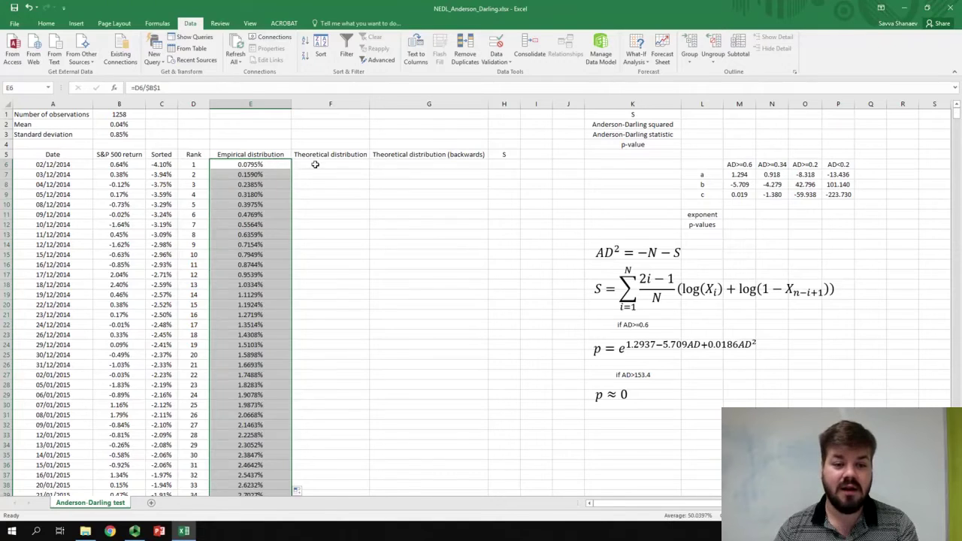
{"action": "left_click", "coordinate": [316, 164]}
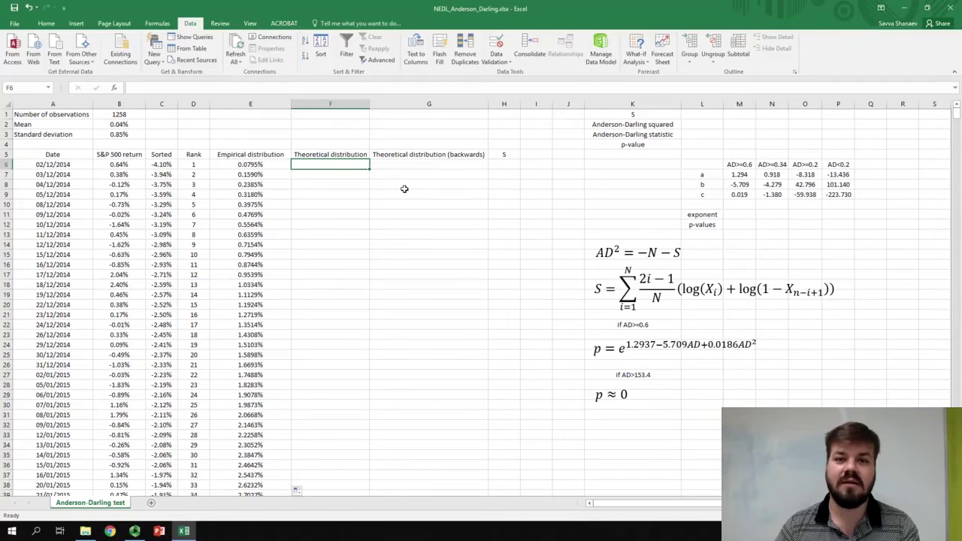
Enter =NORM.DIST(C6,$B$2,$B$3,1) in F6 as the first theoretical probability.
{"action": "type", "text": "="}
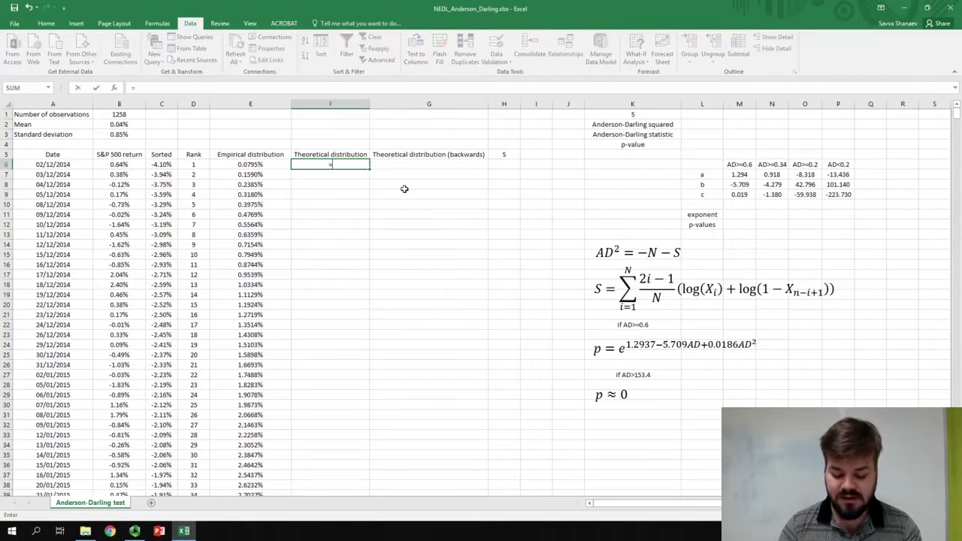
{"action": "type", "text": "NORM.DIST("}
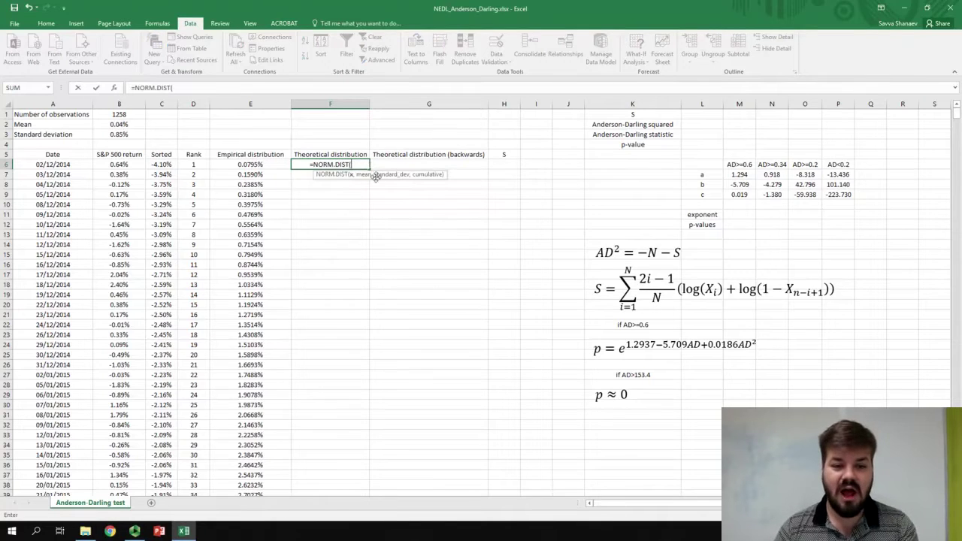
{"action": "left_click", "coordinate": [159, 164]}
{"action": "type", "text": ","}
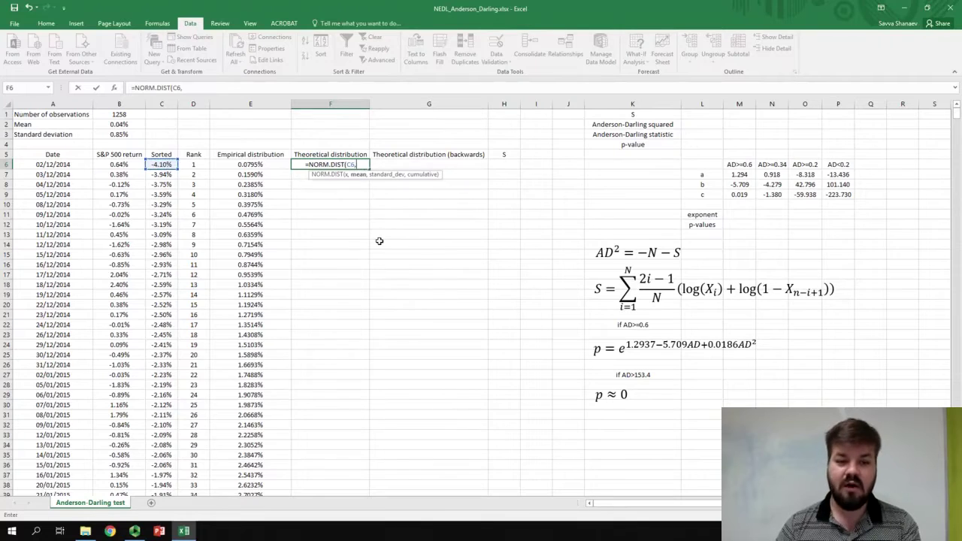
{"action": "left_click", "coordinate": [120, 125]}
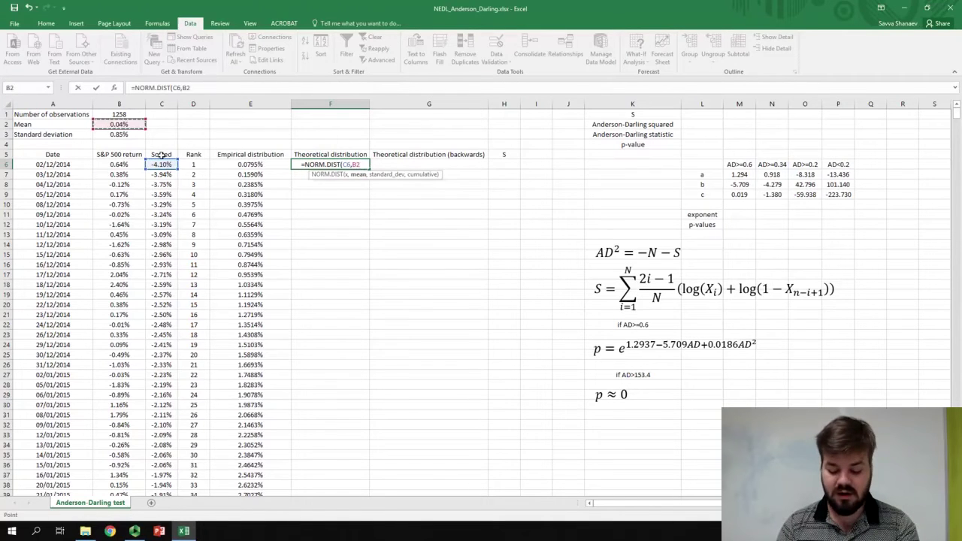
{"action": "key", "text": "F4"}
{"action": "type", "text": ","}
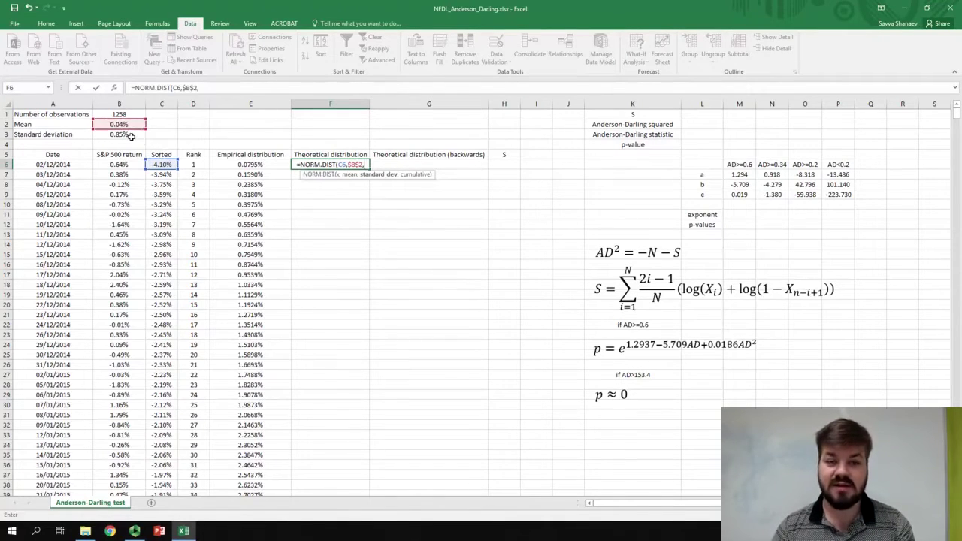
{"action": "left_click", "coordinate": [130, 136]}
{"action": "key", "text": "F4"}
{"action": "type", "text": ","}
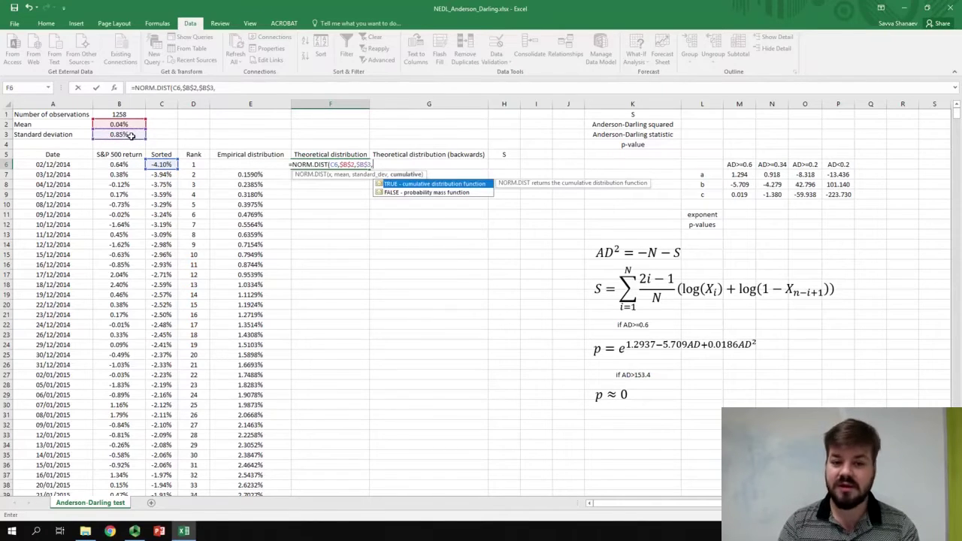
{"action": "type", "text": "1"}
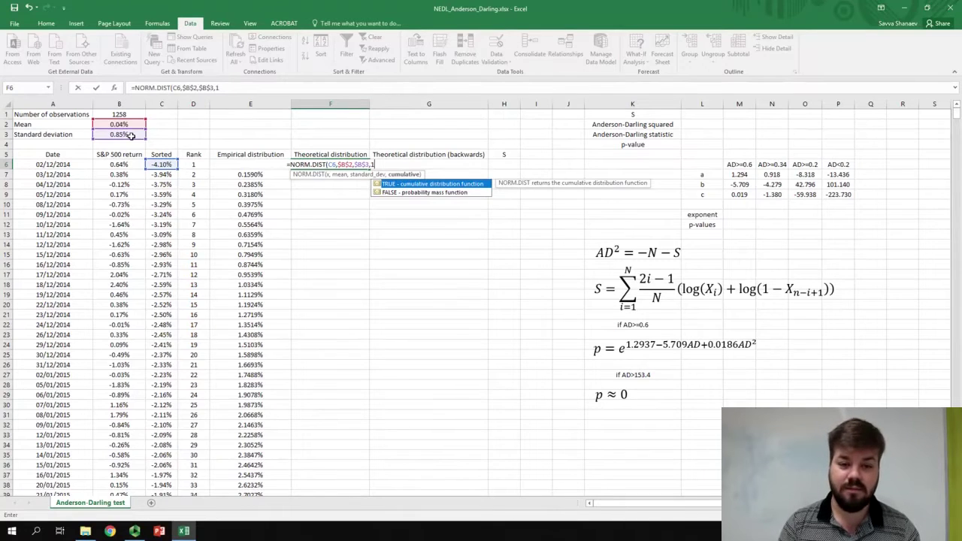
{"action": "type", "text": ")"}
{"action": "key", "text": "ctrl+Return"}
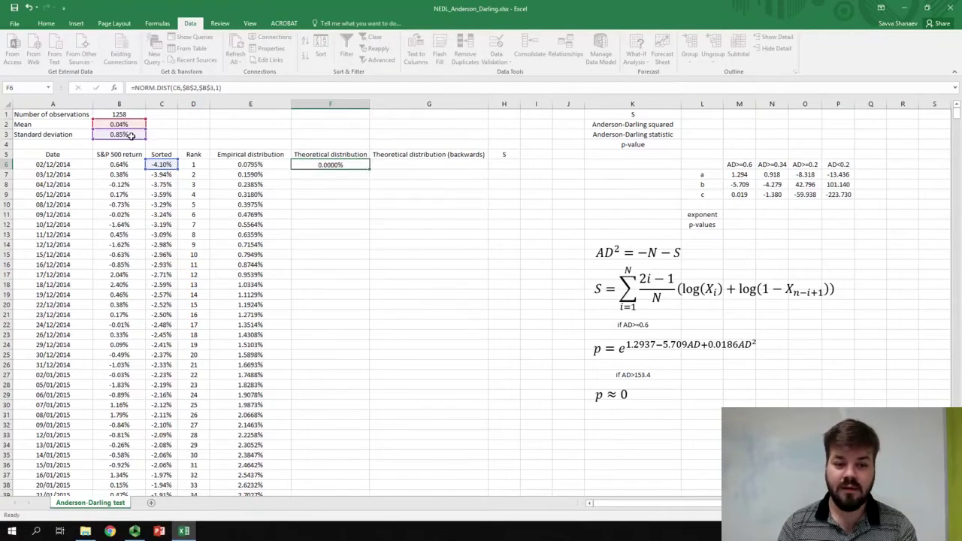
Copy the NORM.DIST formula down column F for all 1258 sorted returns.
{"action": "double_click", "coordinate": [369, 169]}
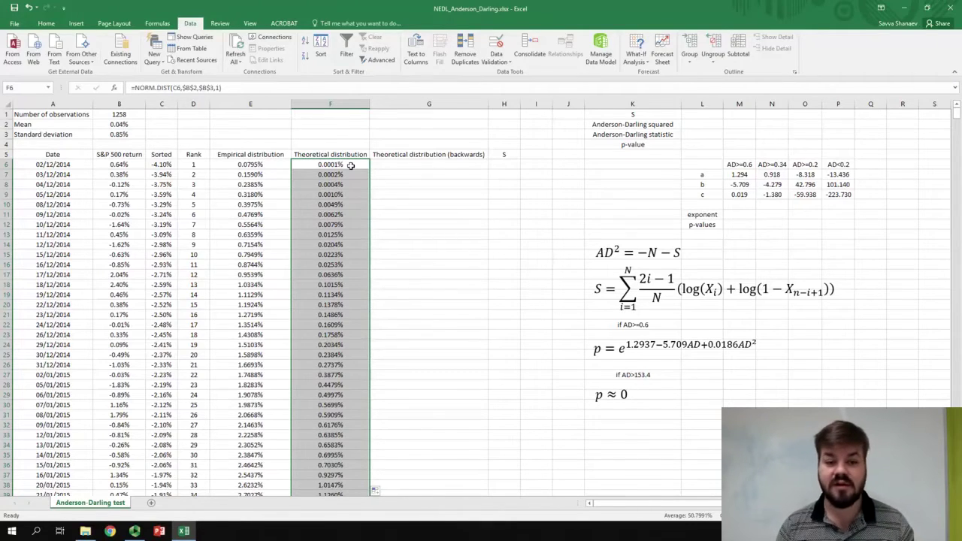
{"action": "key", "text": "Right"}
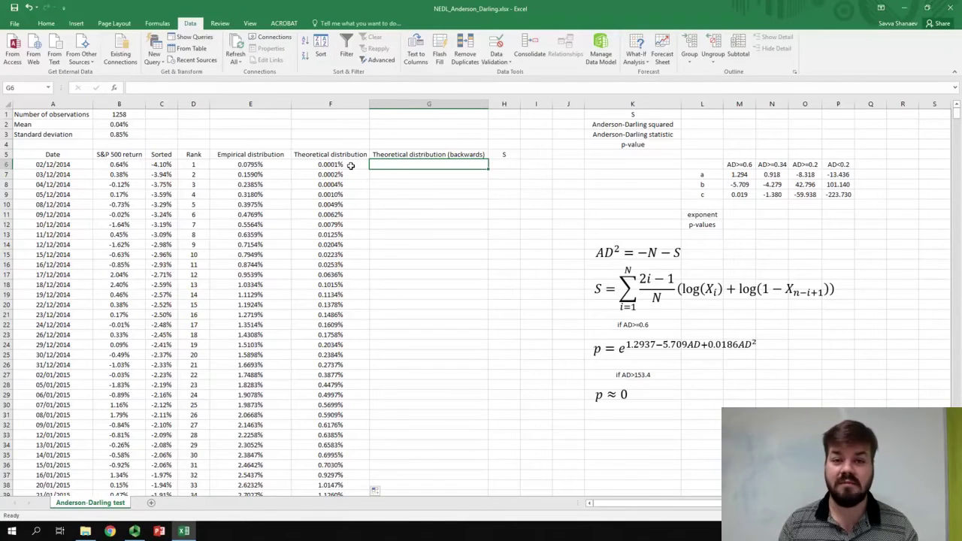
Fill the backwards column G with =LARGE($F$6:$F$1263,D6), starting at 100.0000%.
{"action": "type", "text": "="}
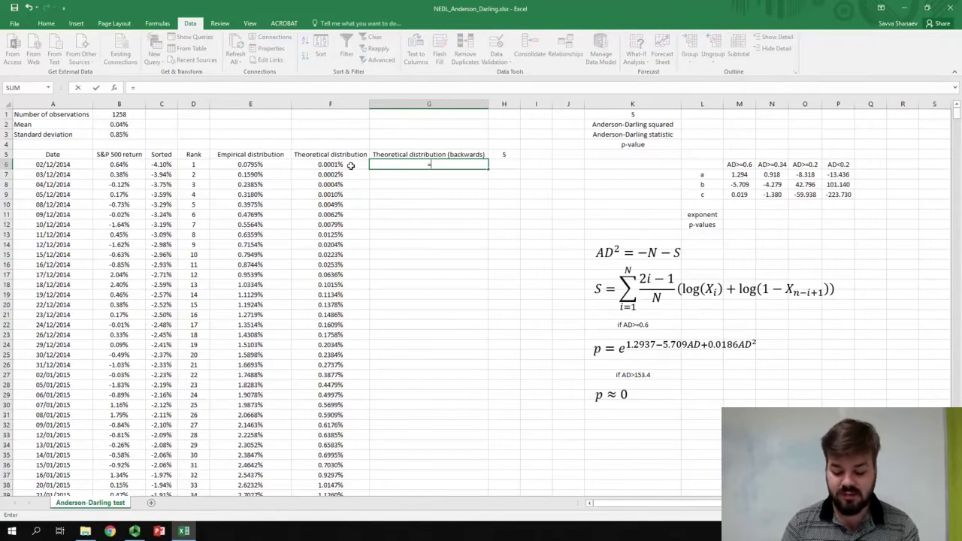
{"action": "type", "text": "LARGE("}
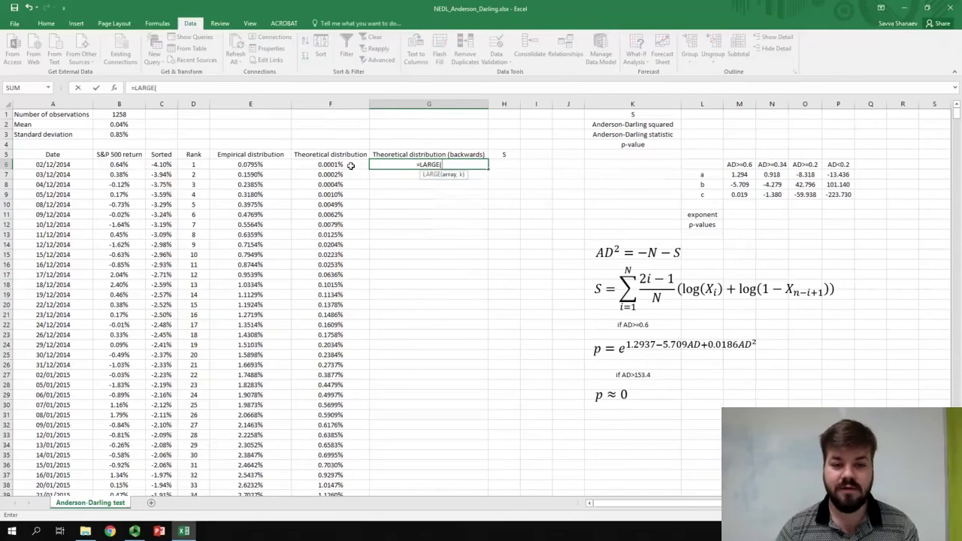
{"action": "left_click", "coordinate": [331, 164]}
{"action": "key", "text": "ctrl+shift+Down"}
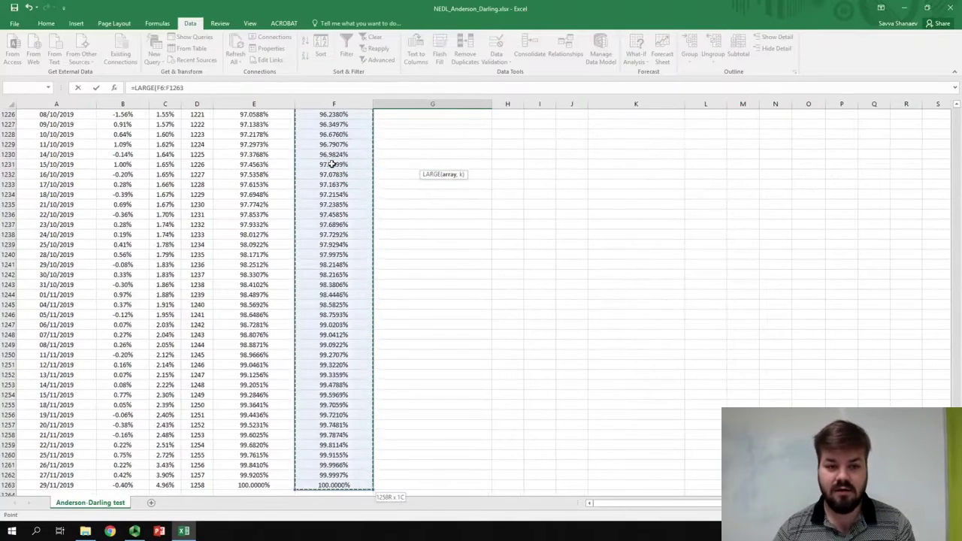
{"action": "left_click_drag", "start_coordinate": [200, 87], "coordinate": [157, 88]}
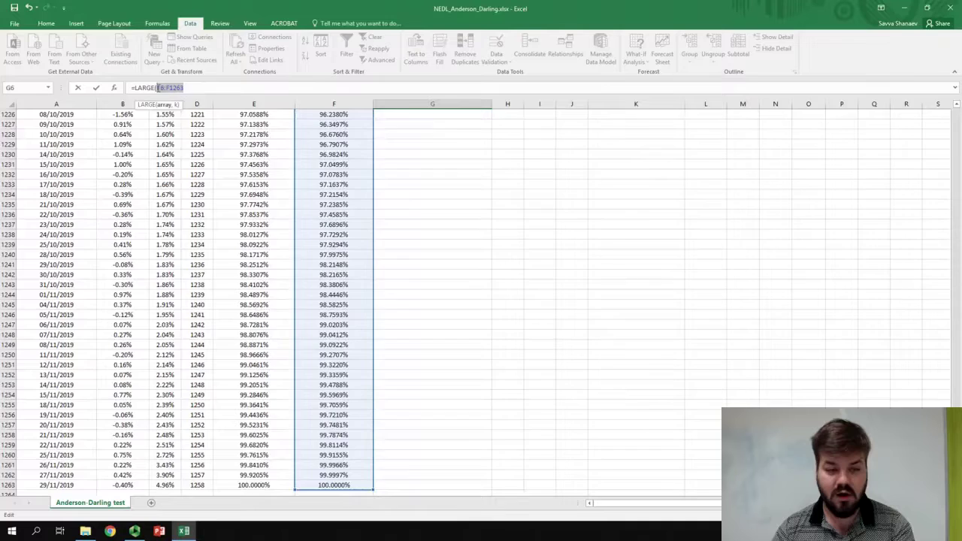
{"action": "key", "text": "F4"}
{"action": "type", "text": ","}
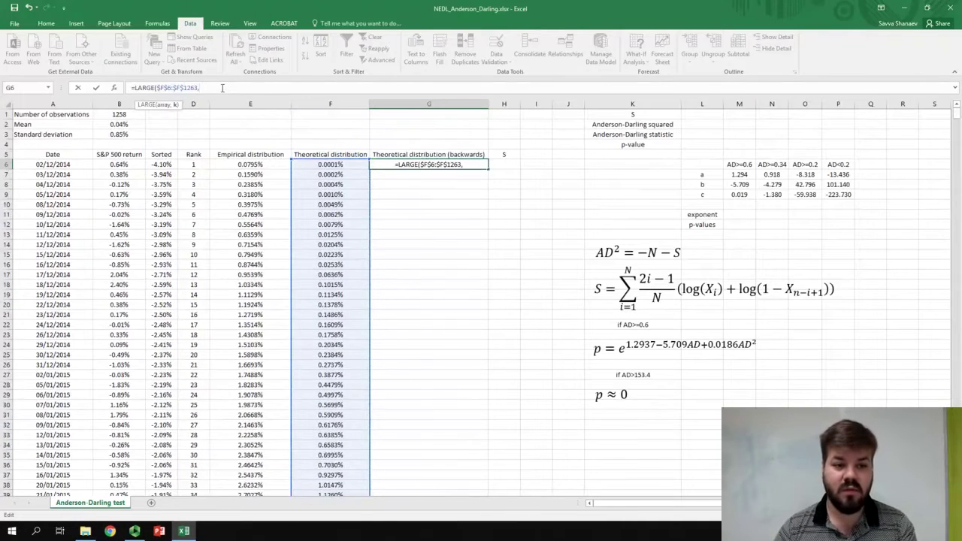
{"action": "left_click", "coordinate": [195, 164]}
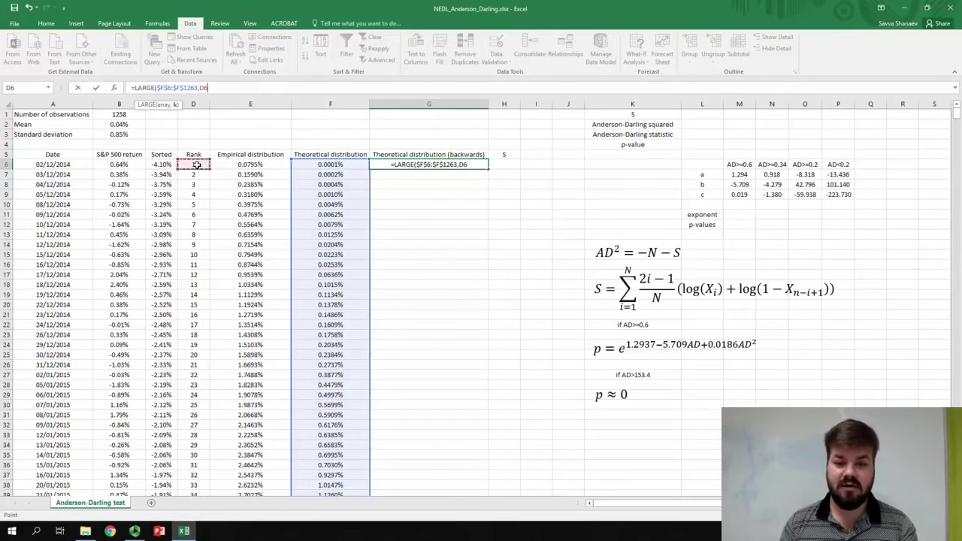
{"action": "type", "text": ")"}
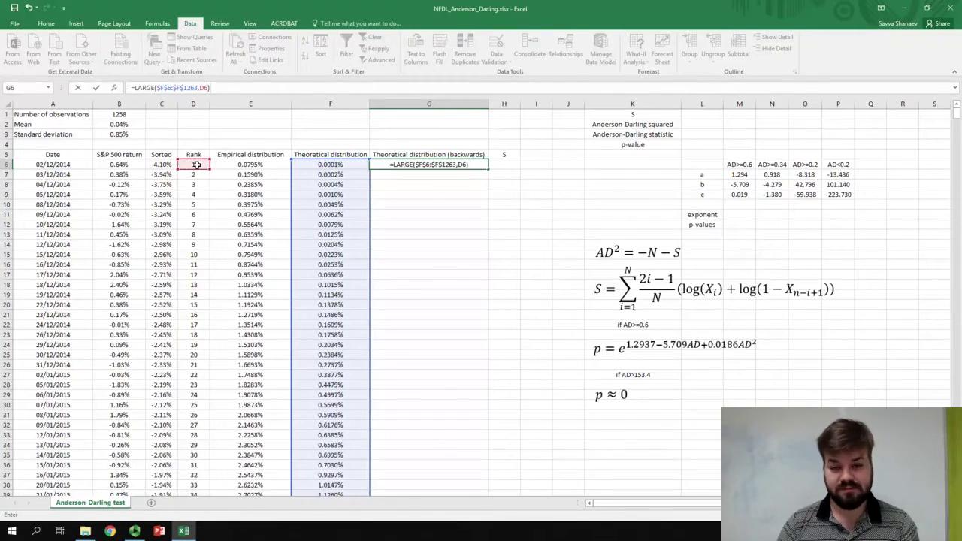
{"action": "key", "text": "ctrl+Return"}
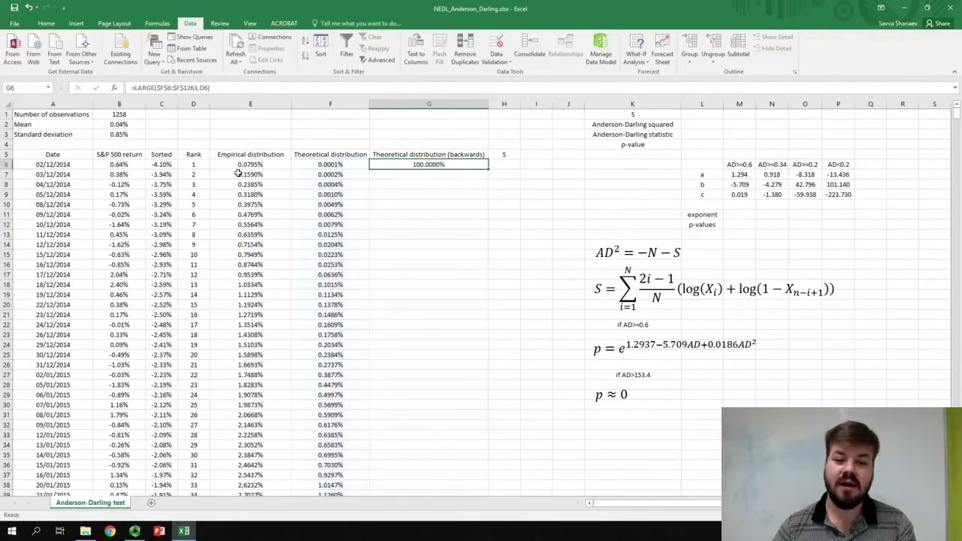
{"action": "double_click", "coordinate": [489, 169]}
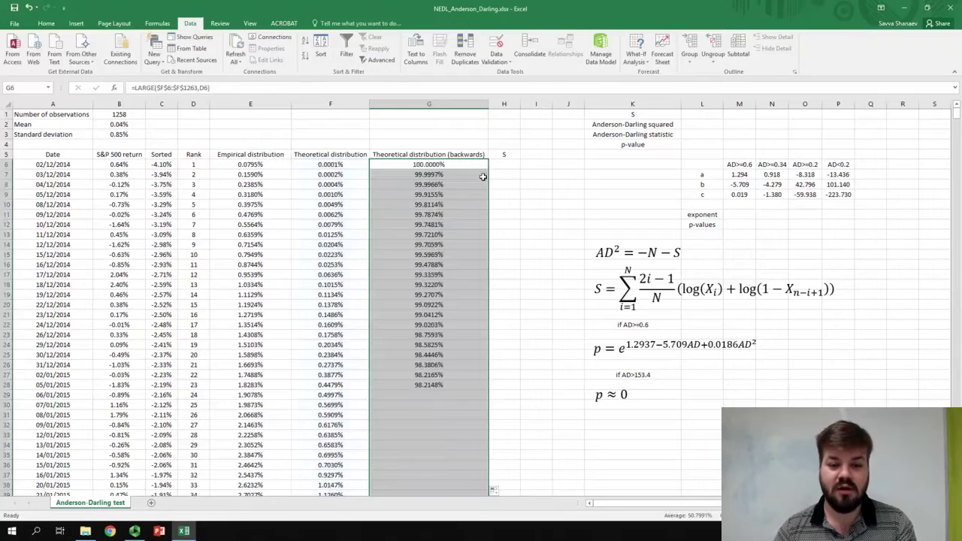
{"action": "left_click", "coordinate": [438, 167]}
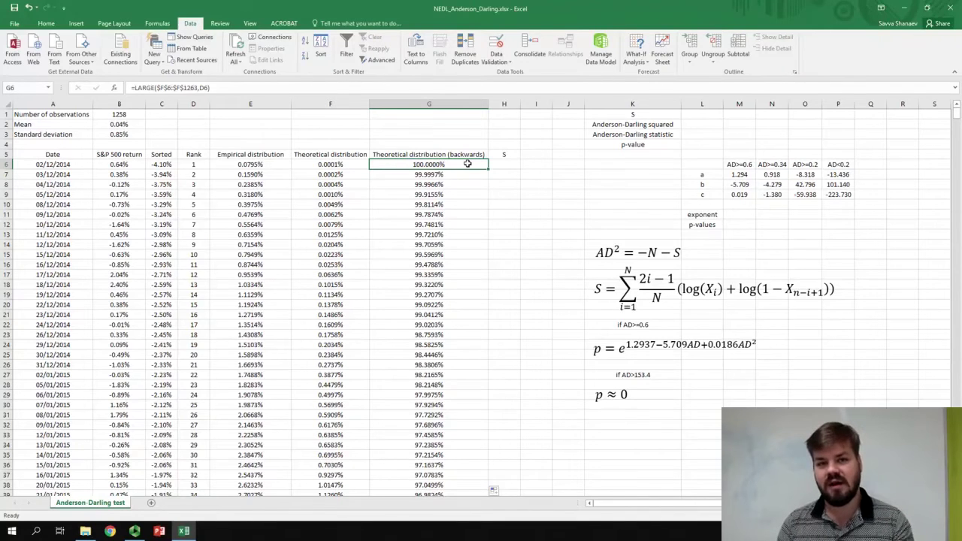
{"action": "key", "text": "Right"}
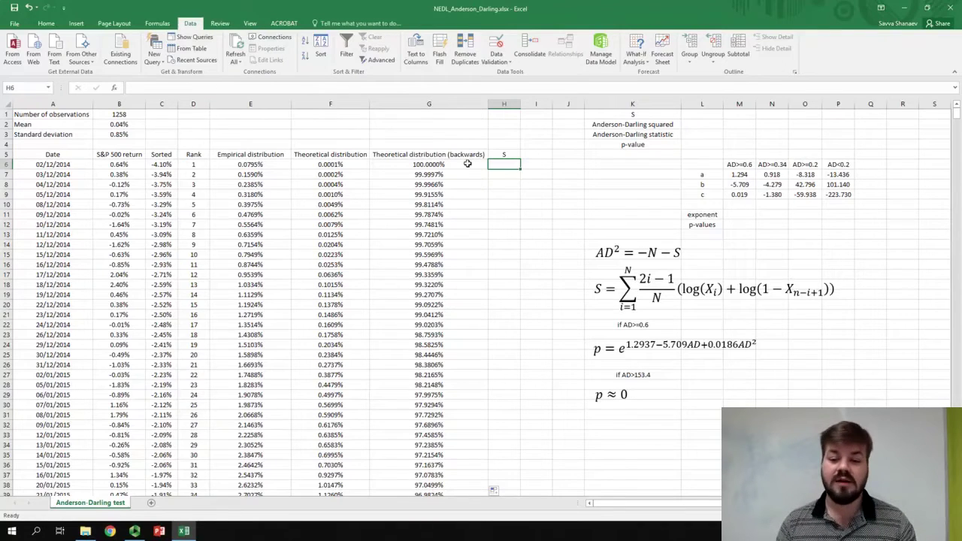
Enter =(2*D6-1)/$B$1*(LN(F6)+LN(1-G6)) in H6, giving -0.03.
{"action": "type", "text": "="}
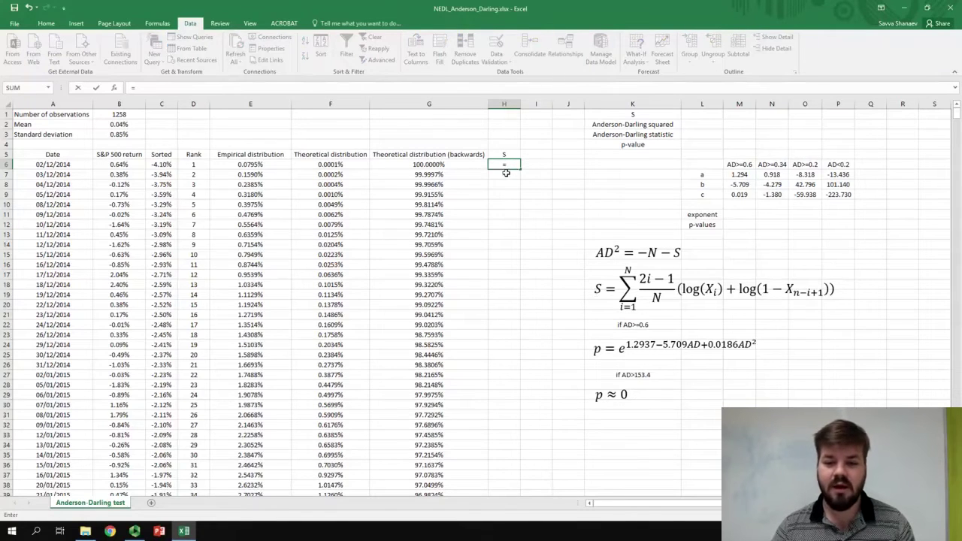
{"action": "type", "text": "("}
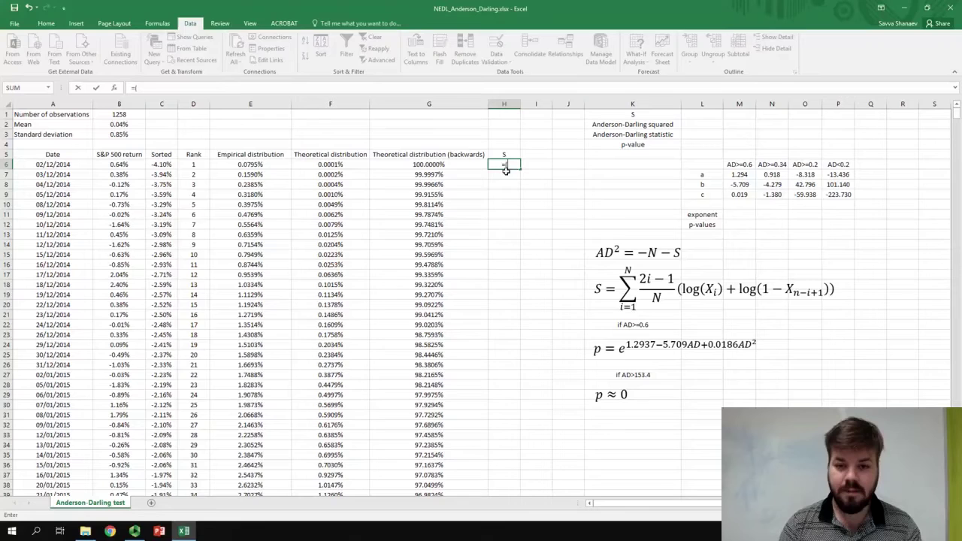
{"action": "type", "text": "2*"}
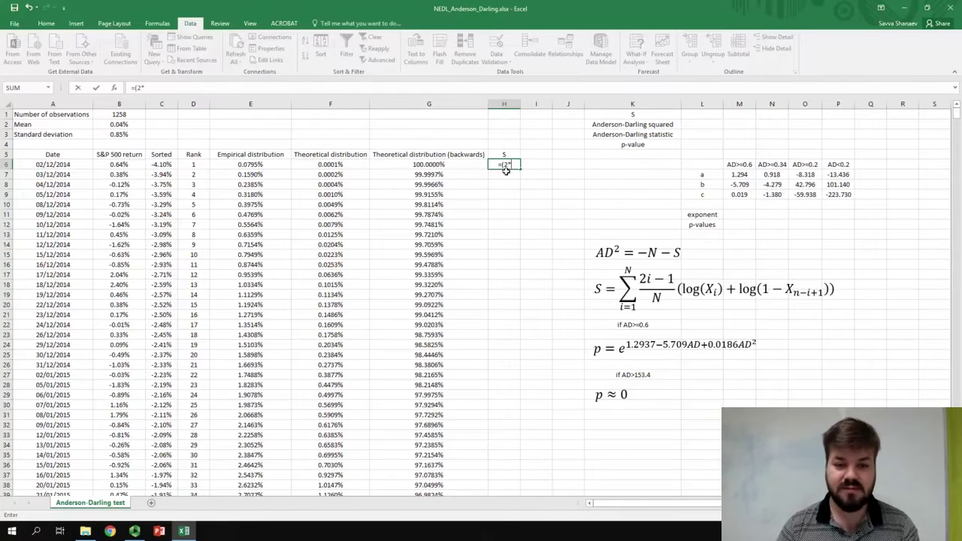
{"action": "left_click", "coordinate": [192, 164]}
{"action": "type", "text": "-1"}
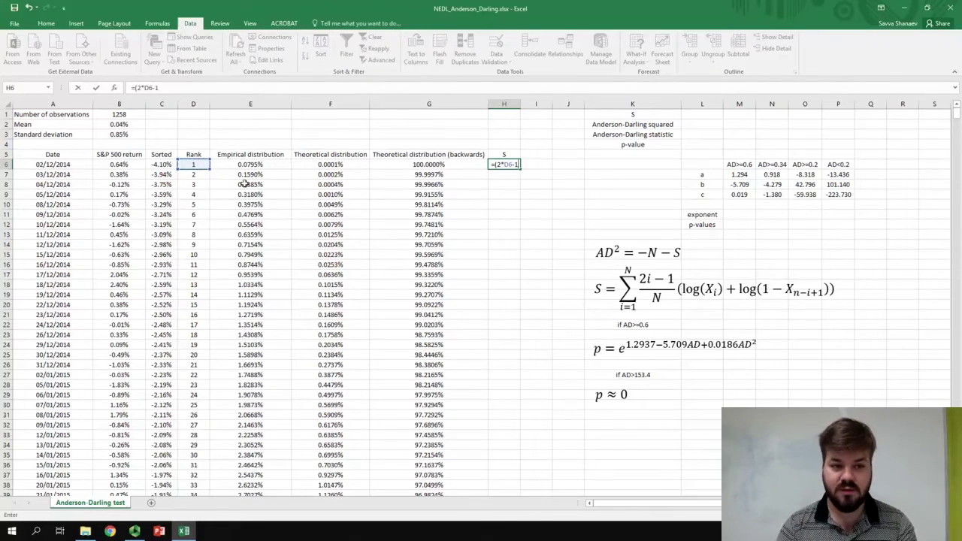
{"action": "type", "text": ")/"}
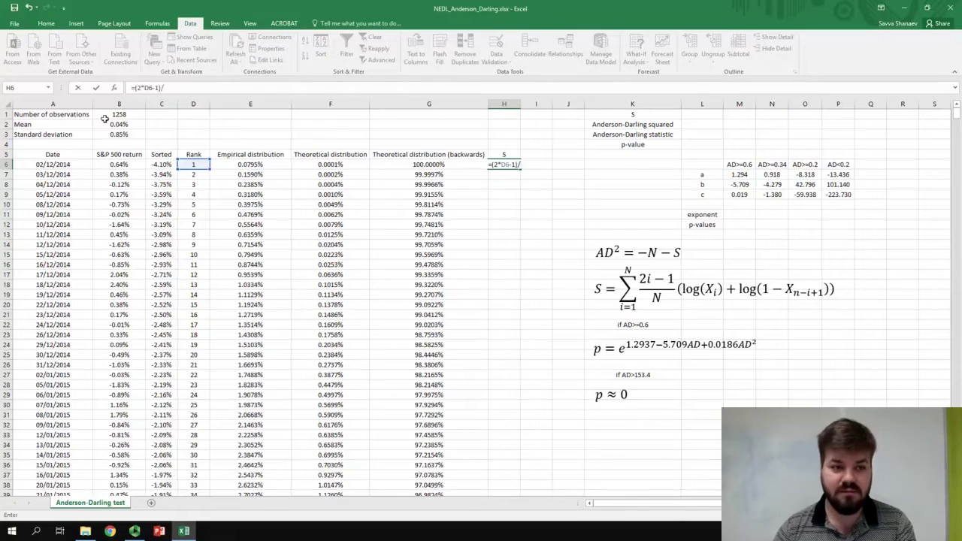
{"action": "left_click", "coordinate": [105, 116]}
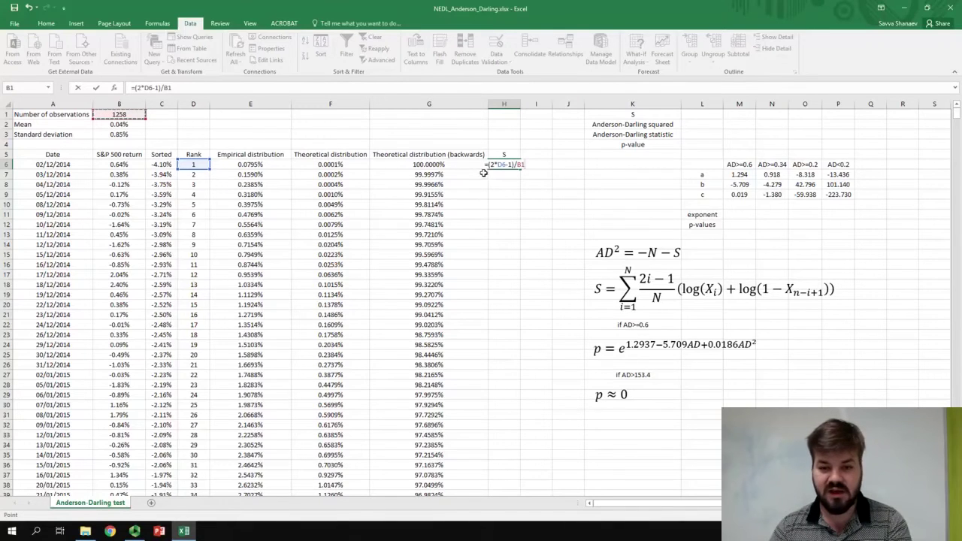
{"action": "key", "text": "F4"}
{"action": "type", "text": "*"}
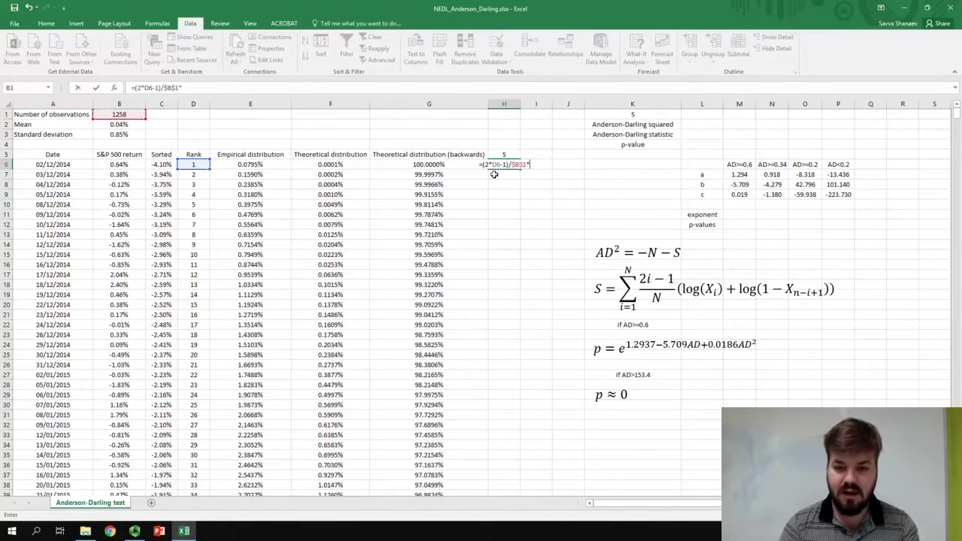
{"action": "type", "text": "("}
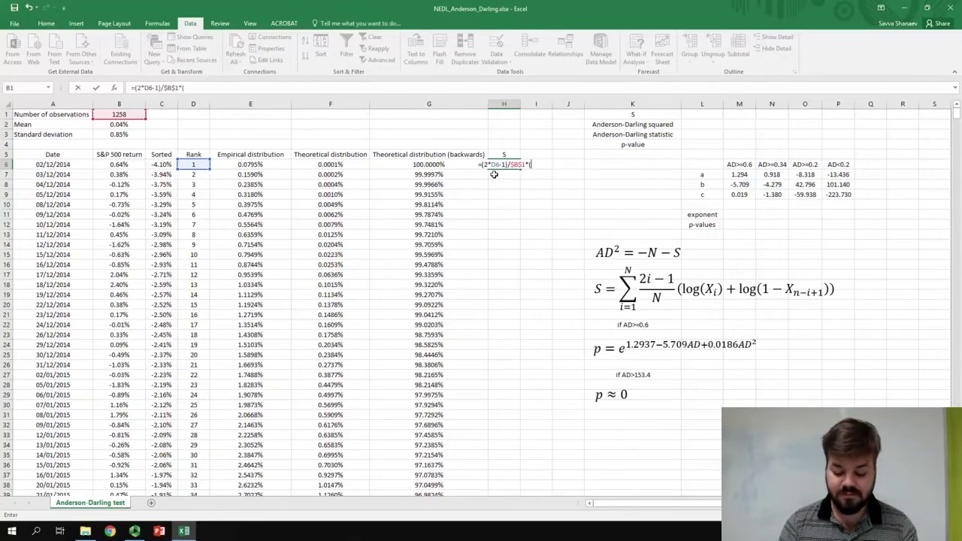
{"action": "type", "text": "LN("}
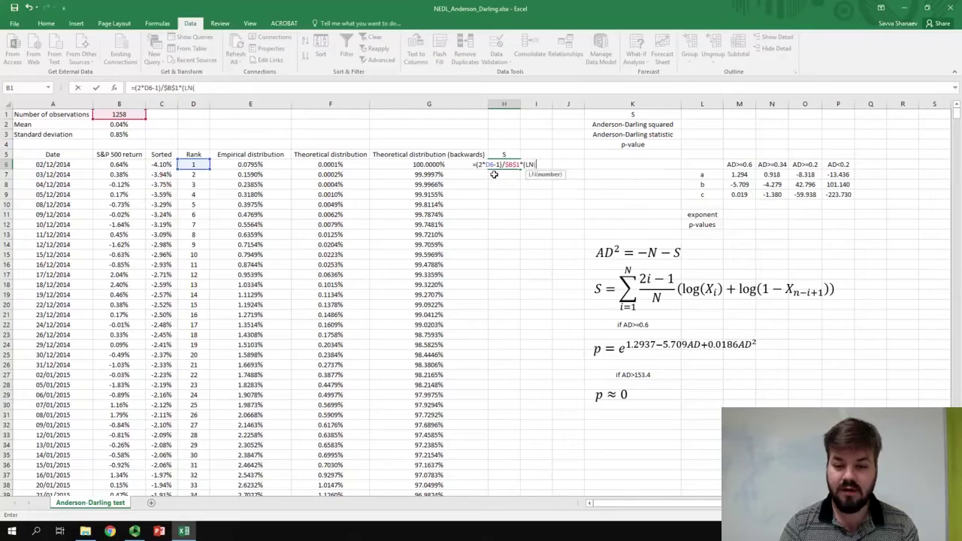
{"action": "left_click", "coordinate": [321, 163]}
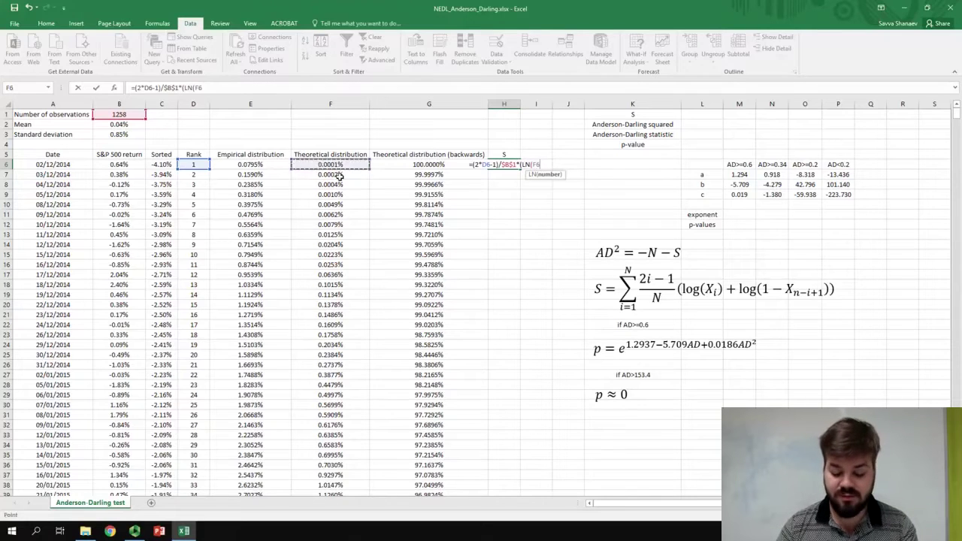
{"action": "type", "text": ")+"}
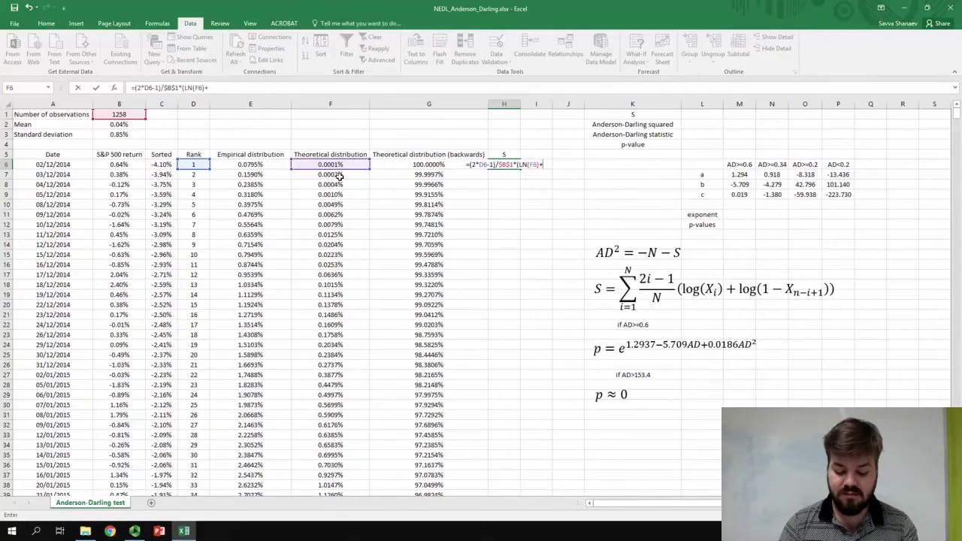
{"action": "type", "text": "LN(1-"}
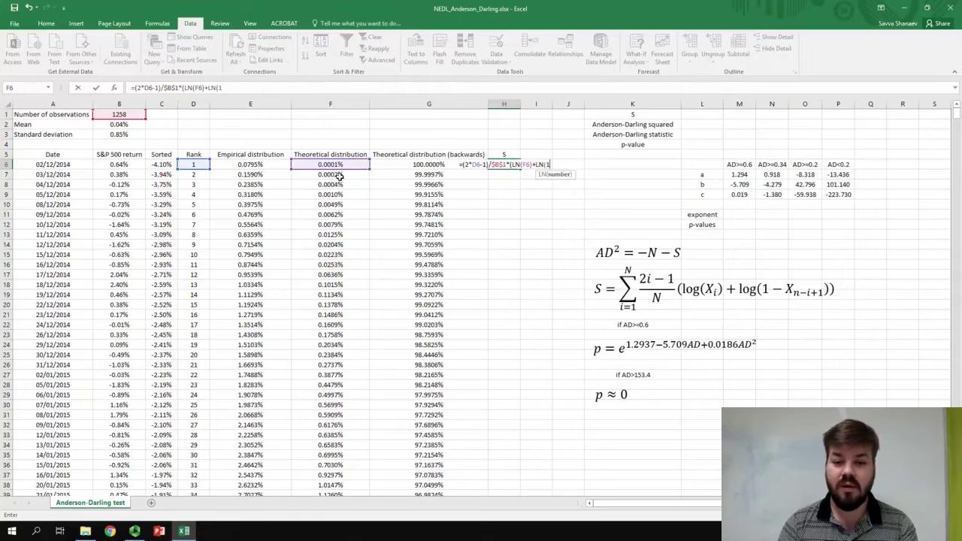
{"action": "left_click", "coordinate": [392, 164]}
{"action": "type", "text": "))"}
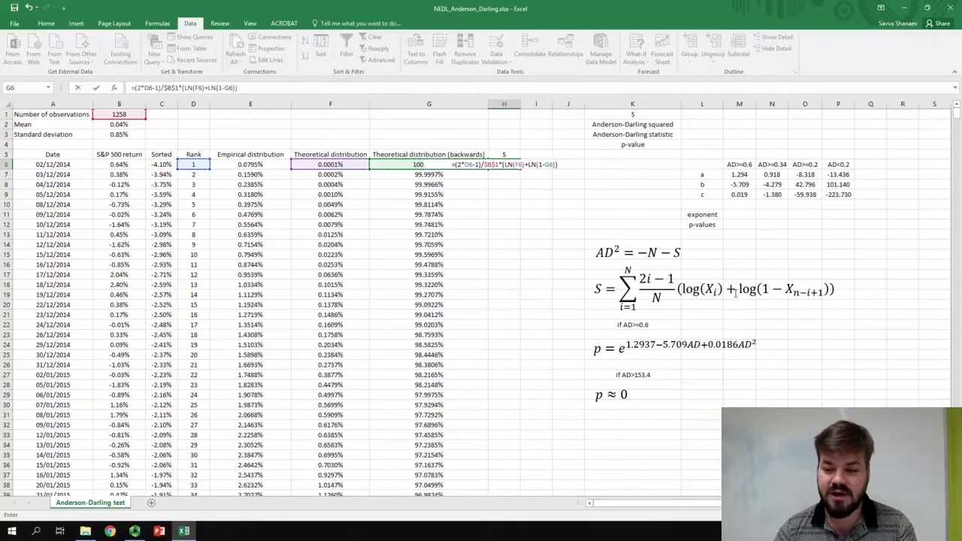
{"action": "left_click_drag", "start_coordinate": [500, 165], "coordinate": [556, 164]}
{"action": "left_click", "coordinate": [557, 164]}
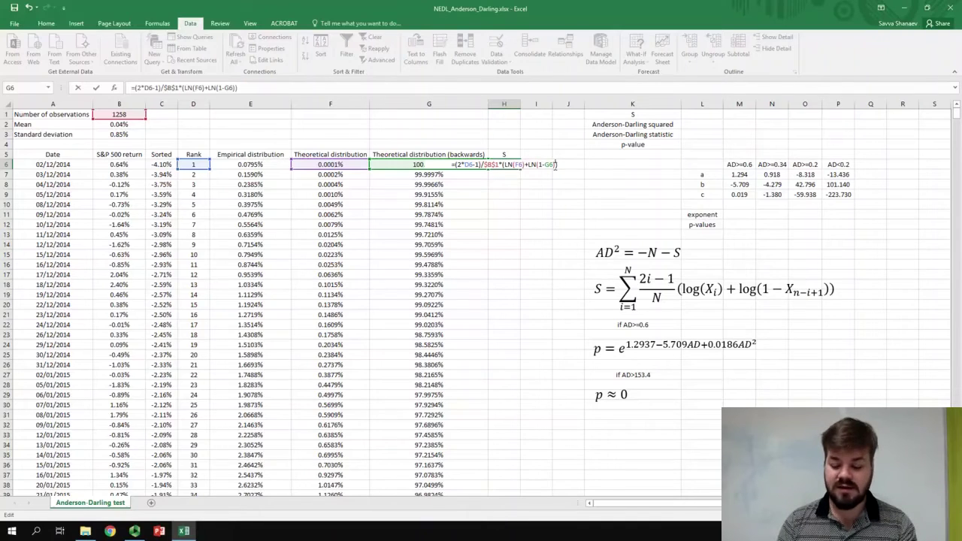
{"action": "key", "text": "ctrl+Return"}
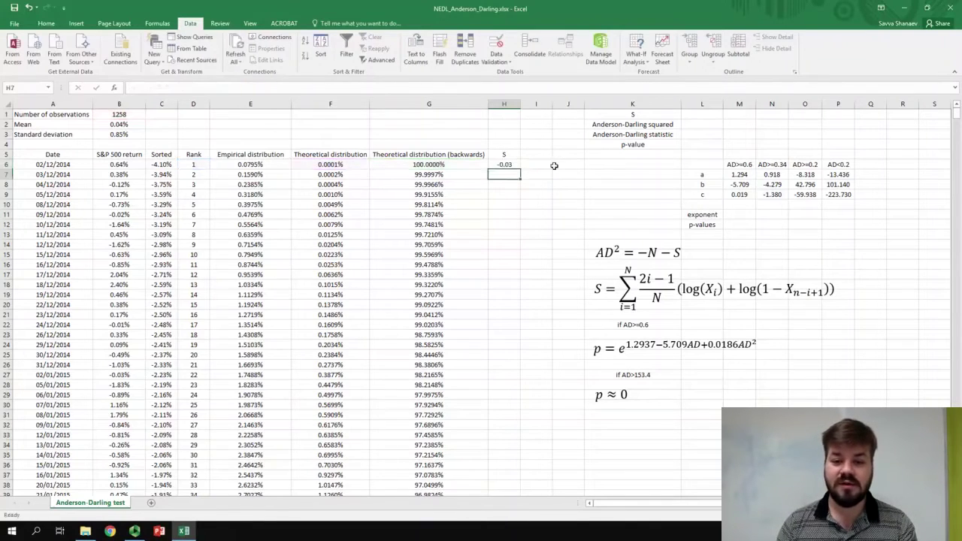
Copy the S formula down column H and total it in L1 with =SUM(H6:H1263), giving -1277.99.
{"action": "double_click", "coordinate": [520, 169]}
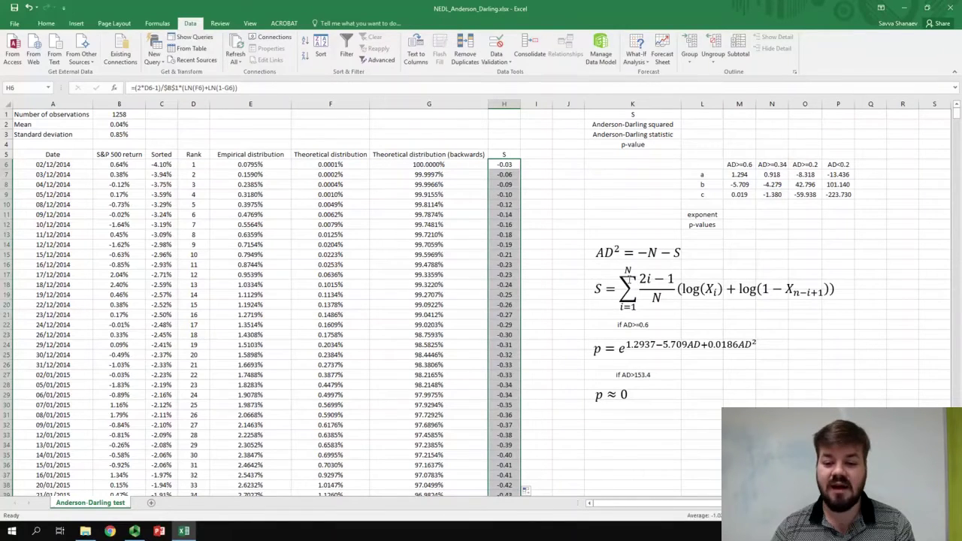
{"action": "left_click", "coordinate": [697, 115]}
{"action": "type", "text": "=SUM("}
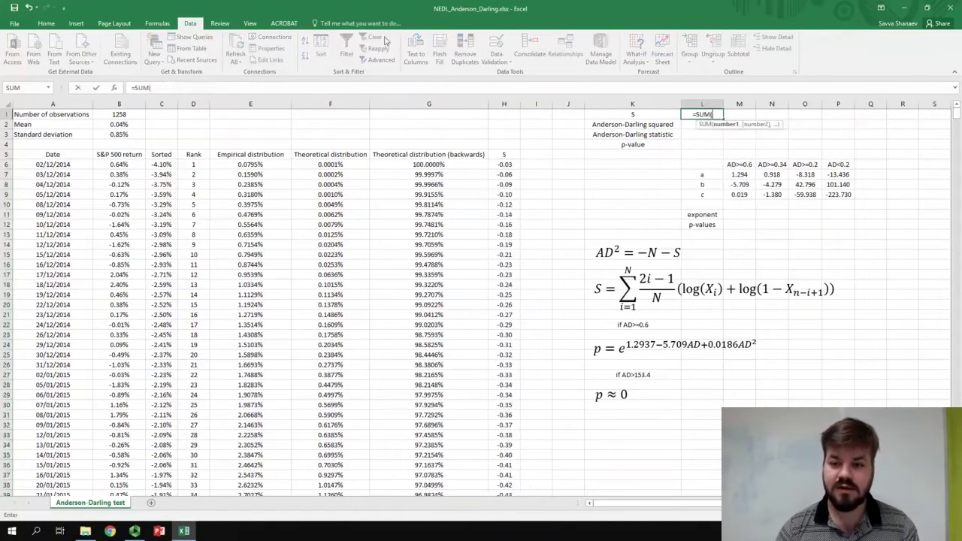
{"action": "left_click", "coordinate": [503, 163]}
{"action": "key", "text": "ctrl+shift+Down"}
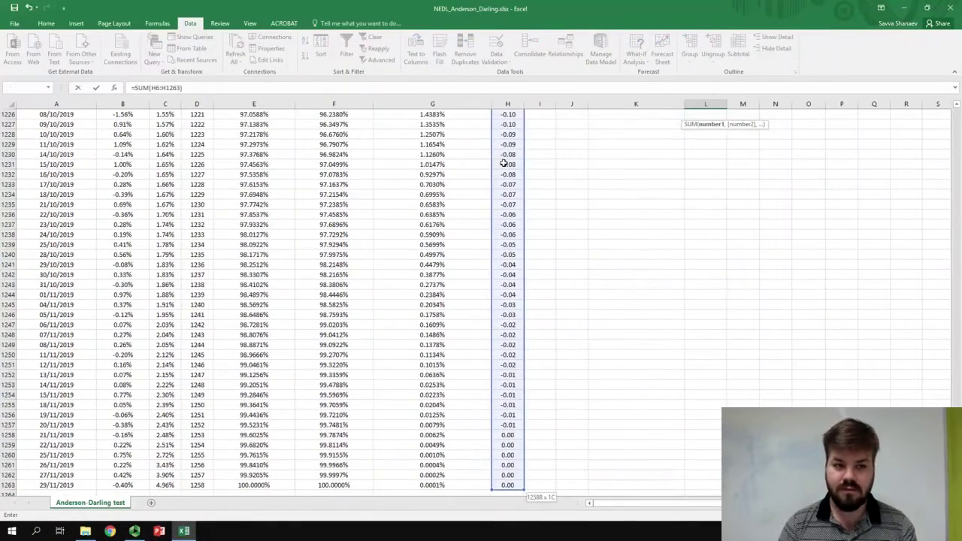
{"action": "key", "text": "Return"}
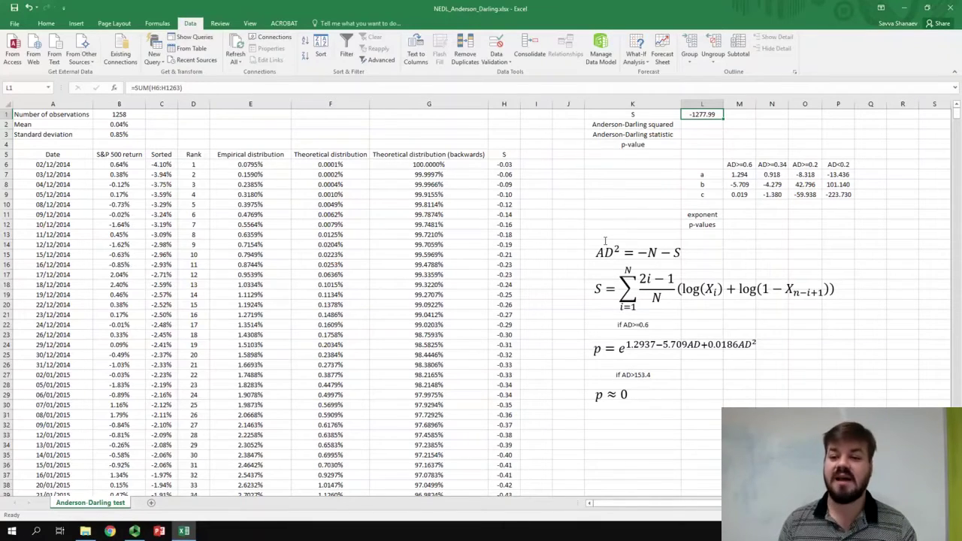
{"action": "key", "text": "Return"}
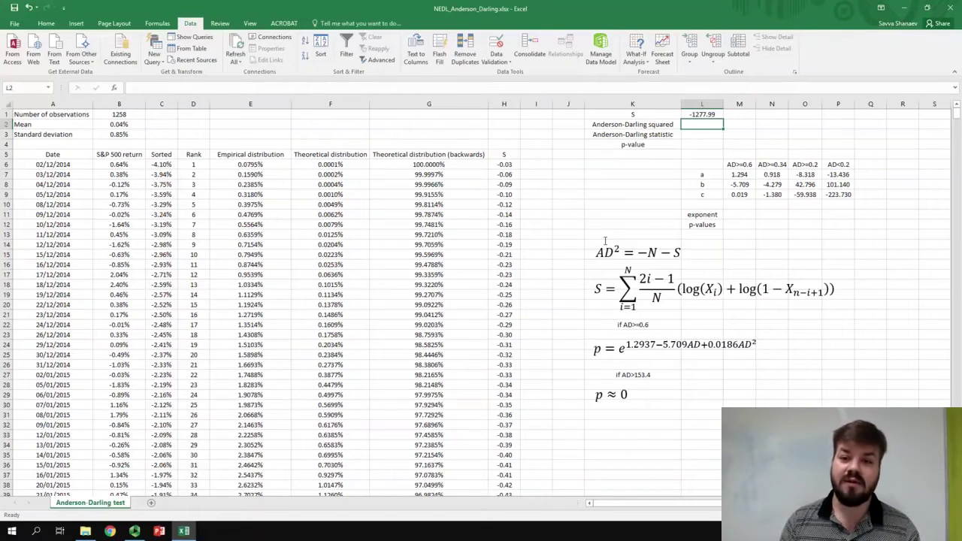
Compute Anderson-Darling squared in L2 as =-B1-L1, giving 19.99.
{"action": "type", "text": "="}
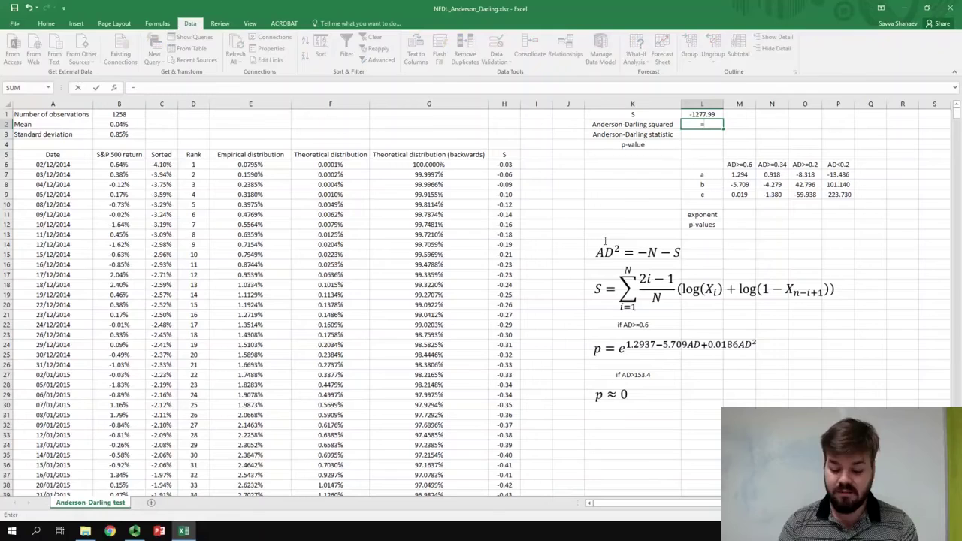
{"action": "type", "text": "-"}
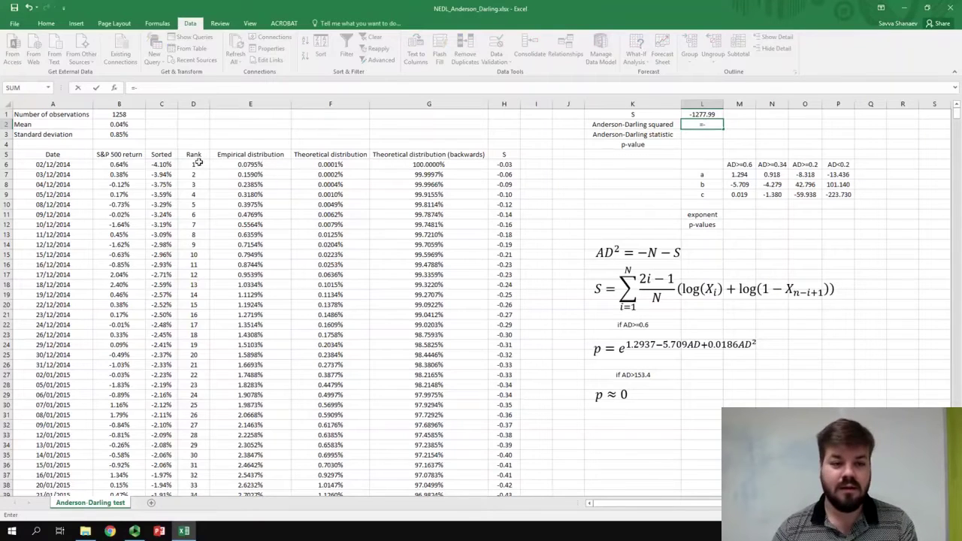
{"action": "left_click", "coordinate": [112, 115]}
{"action": "type", "text": "-"}
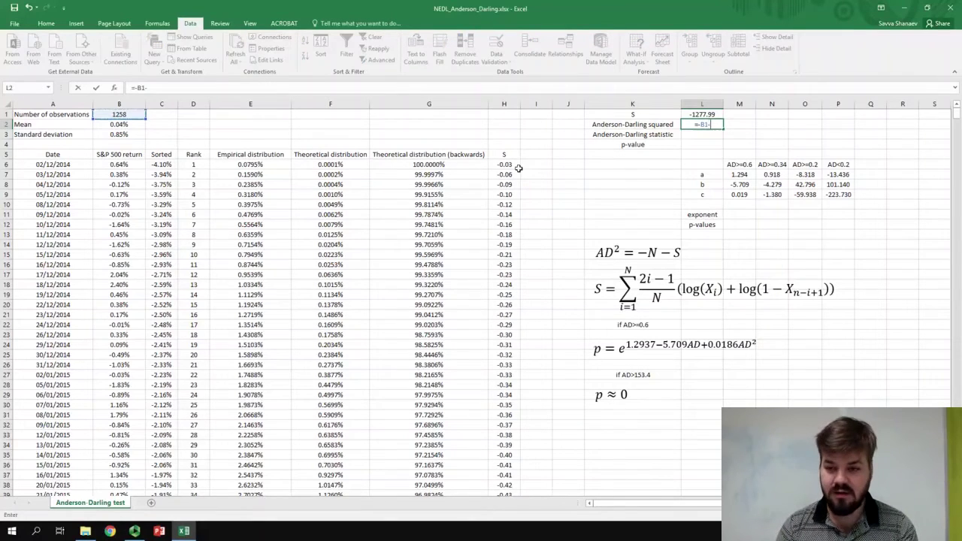
{"action": "left_click", "coordinate": [699, 114]}
{"action": "key", "text": "Return"}
{"action": "key", "text": "Up"}
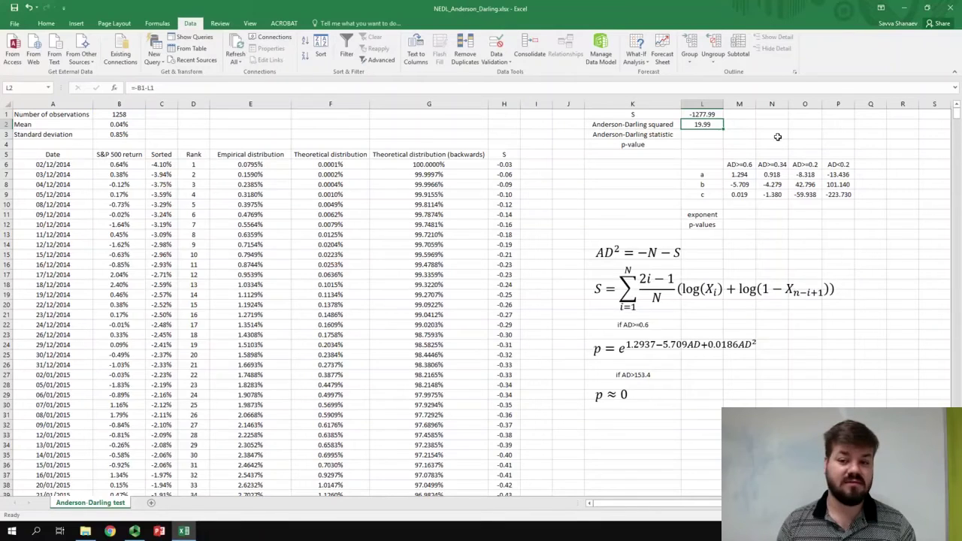
{"action": "key", "text": "Down"}
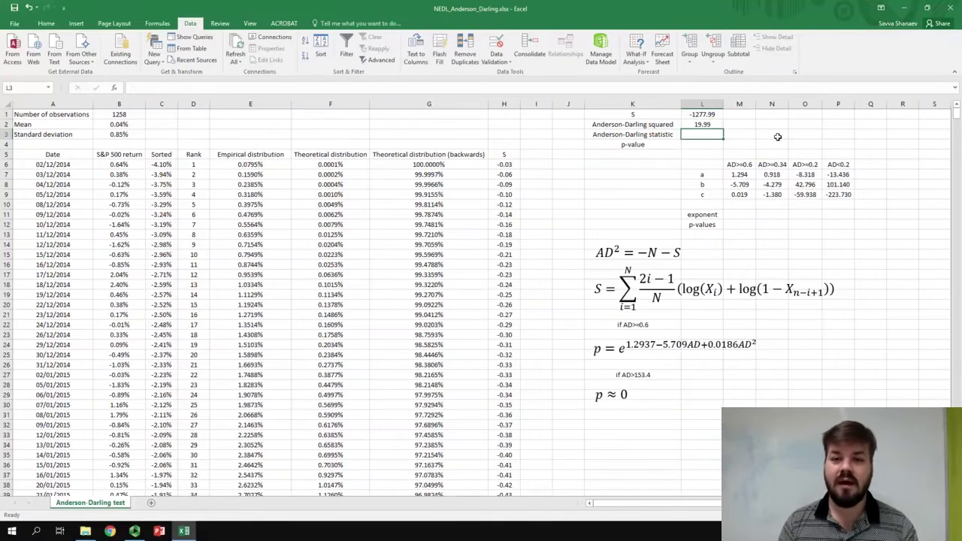
Compute the Anderson-Darling statistic in L3 as =SQRT(L2), giving 4.47.
{"action": "type", "text": "=SQRT("}
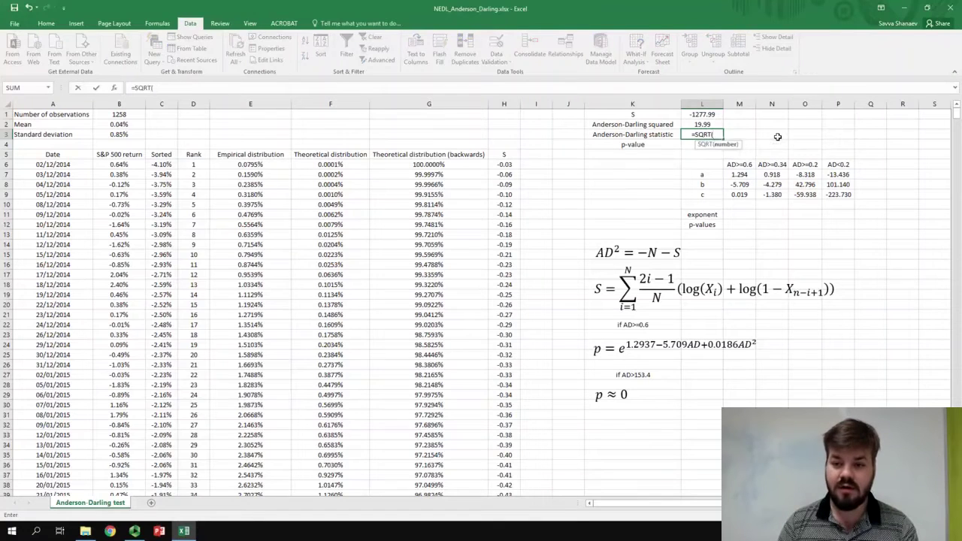
{"action": "key", "text": "Up"}
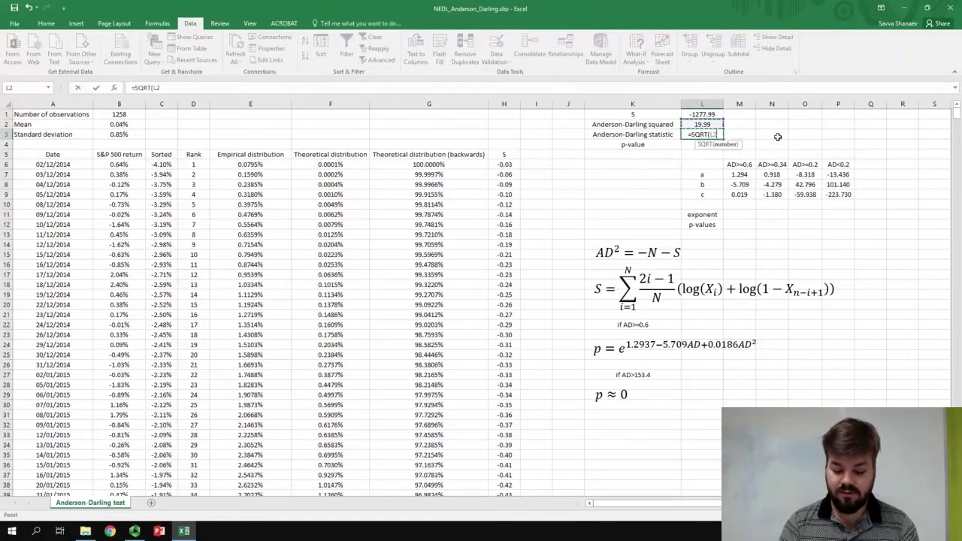
{"action": "type", "text": ")"}
{"action": "key", "text": "Return"}
{"action": "key", "text": "Up"}
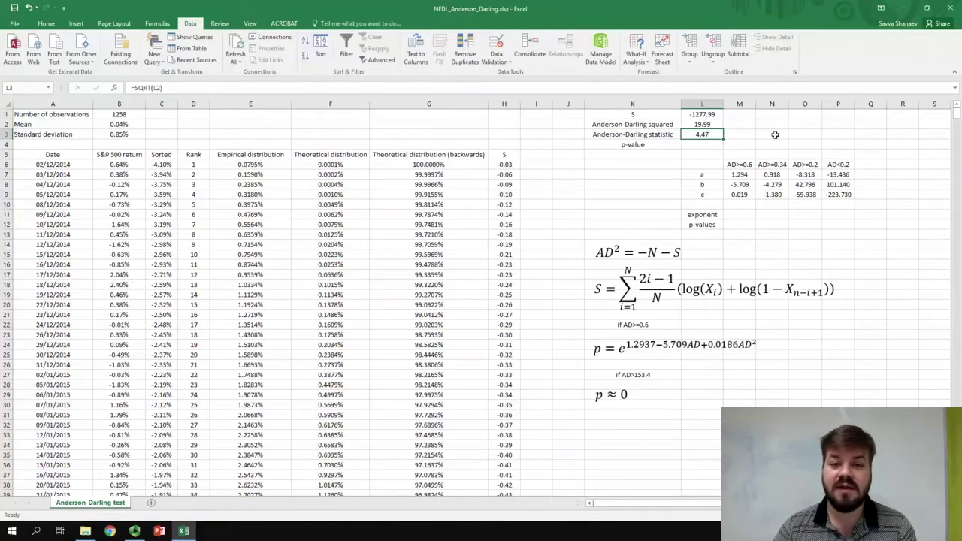
Review the exponent of the AD≥0.6 p-value equation, then select the AD≥0.6 exponent cell M11.
{"action": "left_click", "coordinate": [655, 325]}
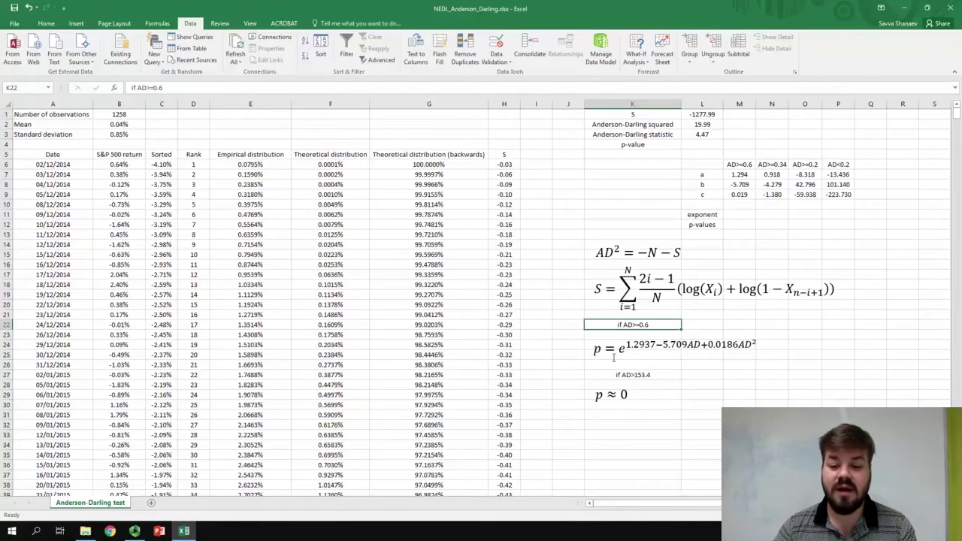
{"action": "left_click", "coordinate": [629, 344]}
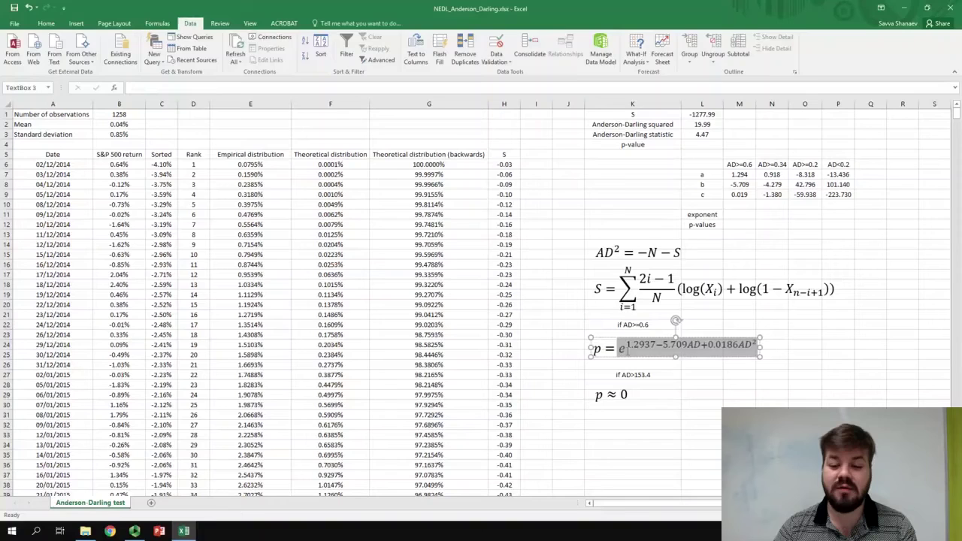
{"action": "left_click_drag", "start_coordinate": [626, 345], "coordinate": [755, 345]}
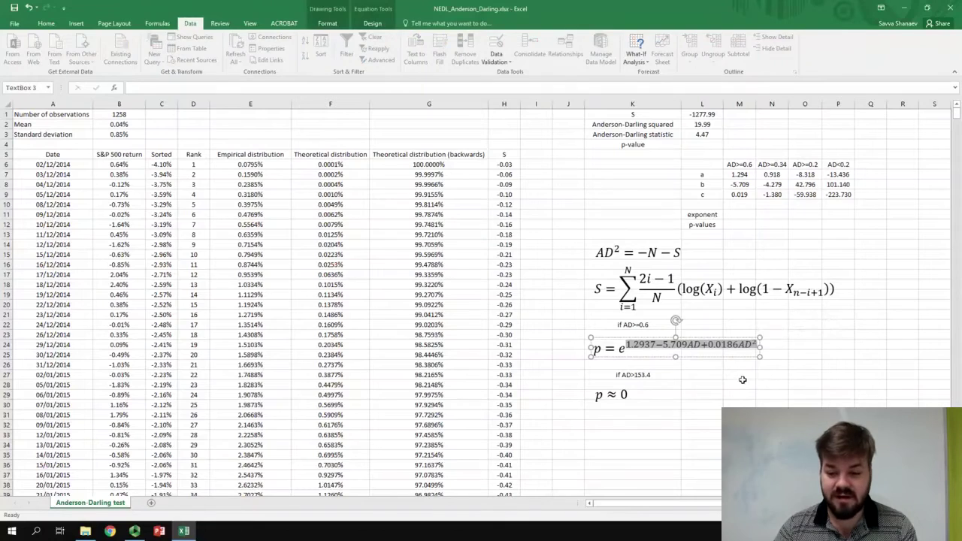
{"action": "left_click", "coordinate": [744, 214]}
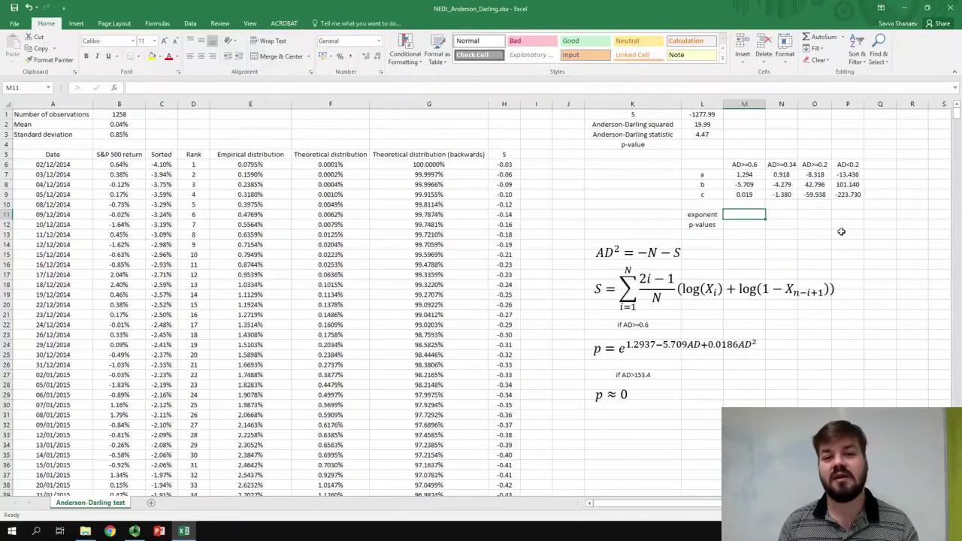
Enter =M7+M8*$L$3+M9*$L$3^2 in M11, giving the AD≥0.6 exponent -23.8617876.
{"action": "type", "text": "="}
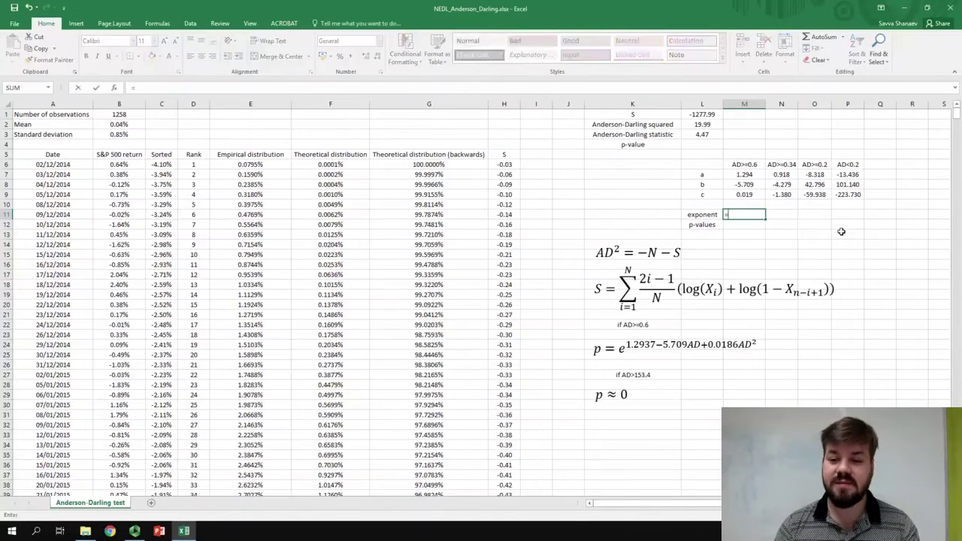
{"action": "left_click", "coordinate": [744, 174]}
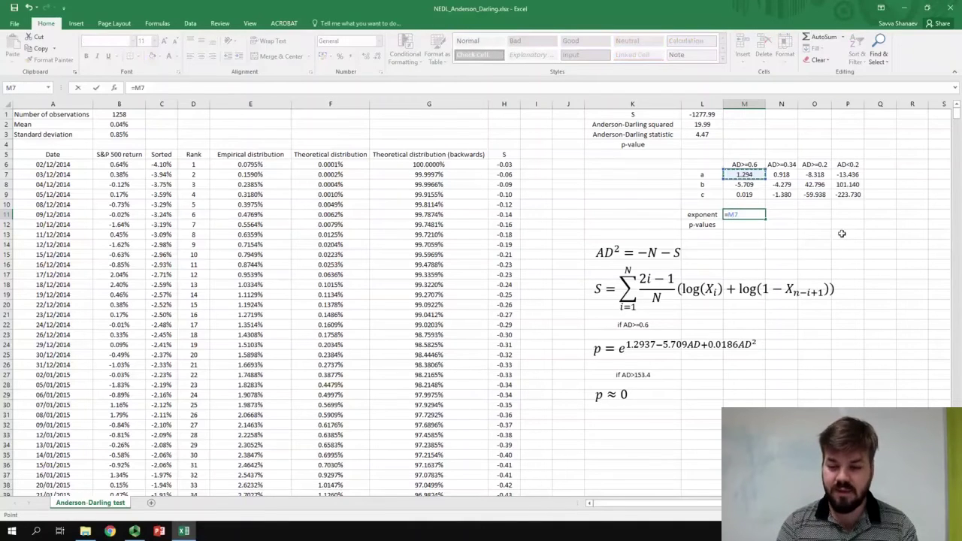
{"action": "type", "text": "+"}
{"action": "left_click", "coordinate": [760, 184]}
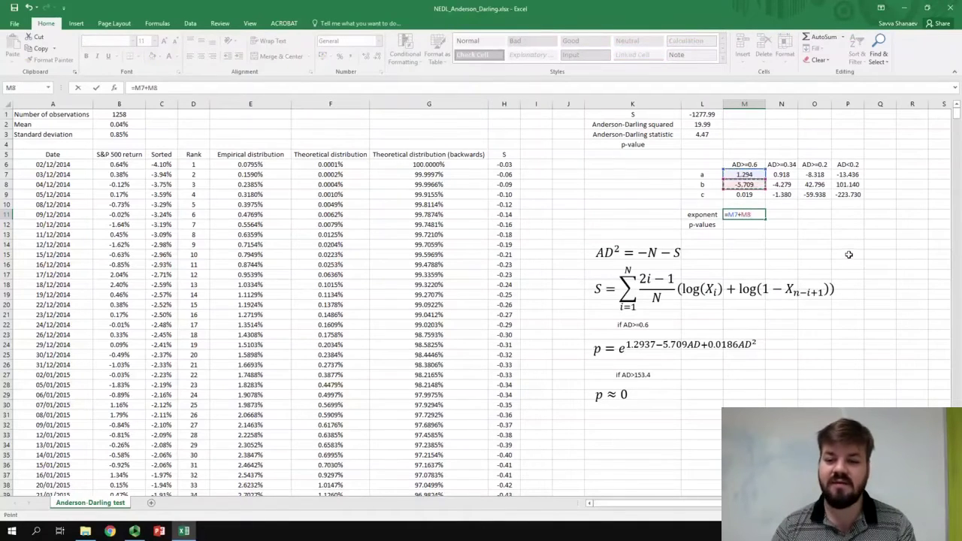
{"action": "type", "text": "*"}
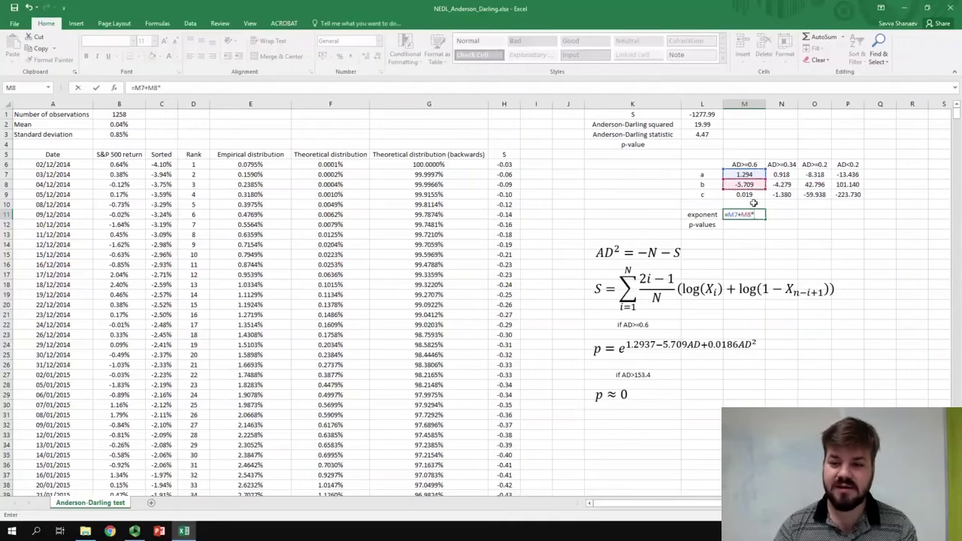
{"action": "left_click", "coordinate": [696, 133]}
{"action": "key", "text": "F4"}
{"action": "type", "text": "+"}
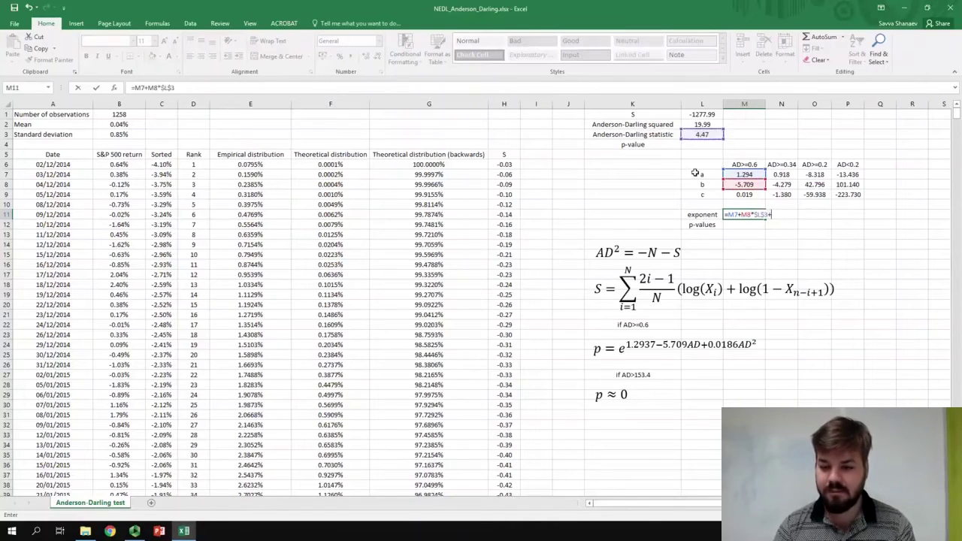
{"action": "left_click", "coordinate": [744, 194]}
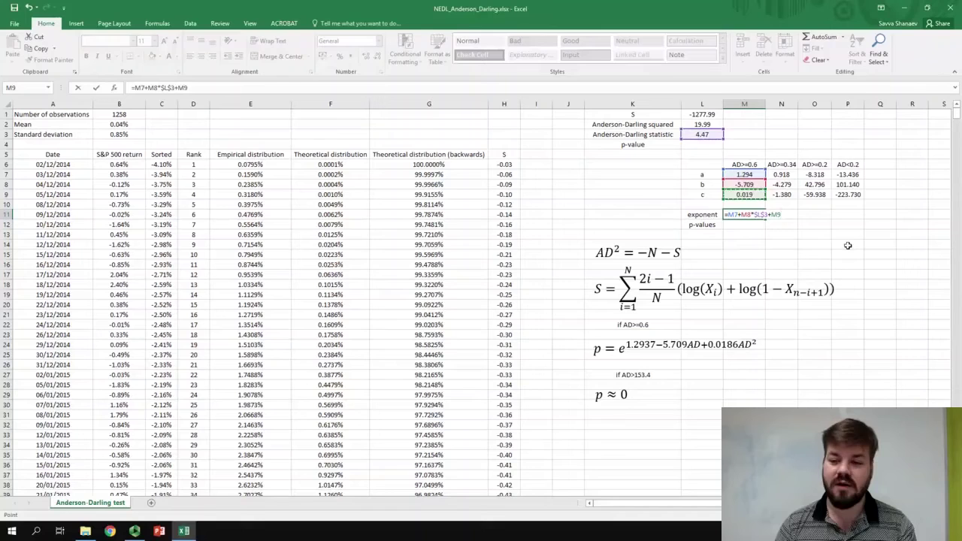
{"action": "type", "text": "*"}
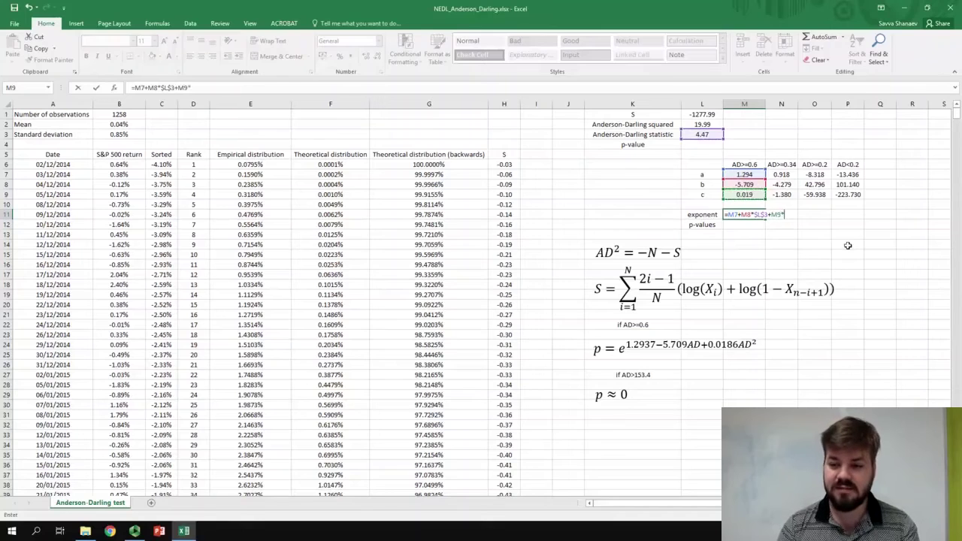
{"action": "left_click", "coordinate": [714, 133]}
{"action": "key", "text": "F4"}
{"action": "type", "text": "^2"}
{"action": "key", "text": "Return"}
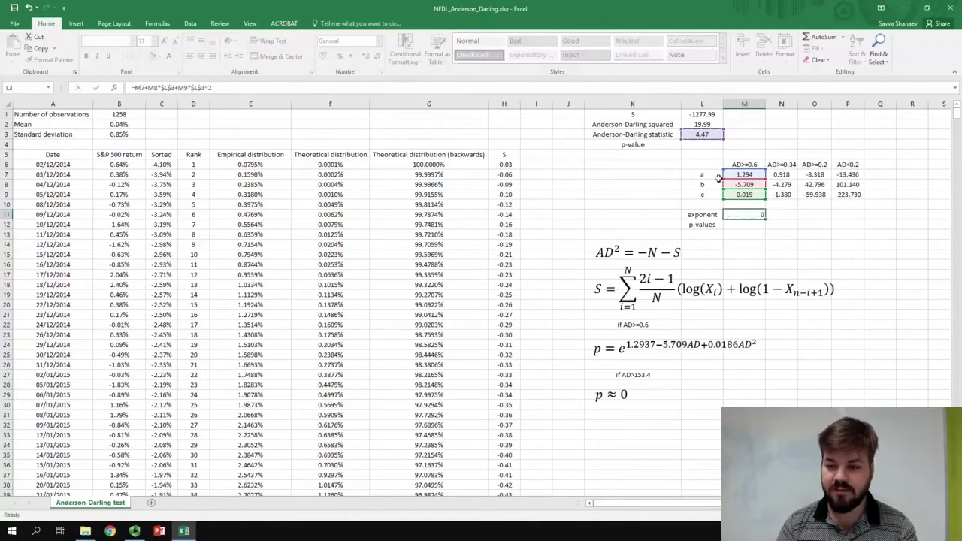
Enter =EXP(M11) in M12 so the AD≥0.6 p-value shows 0.00%.
{"action": "type", "text": "="}
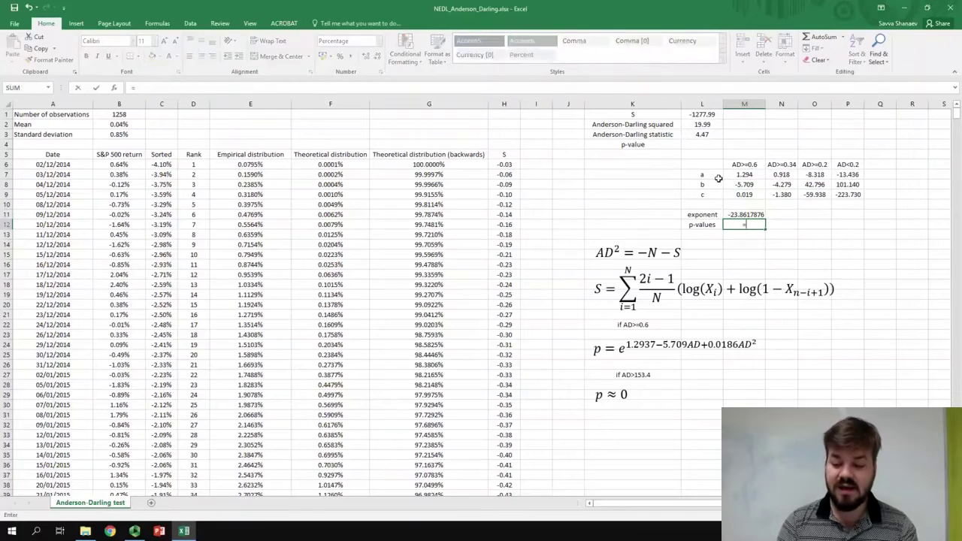
{"action": "type", "text": "EXP("}
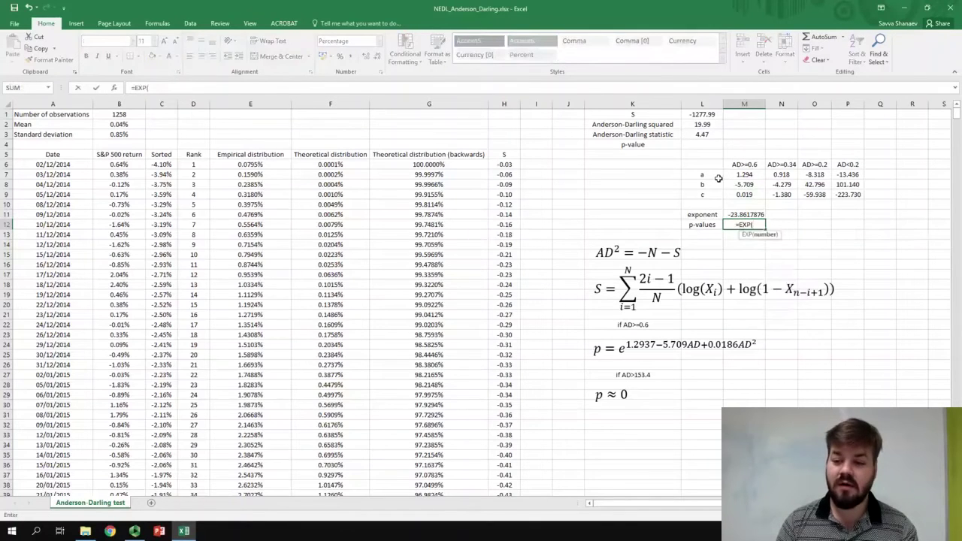
{"action": "key", "text": "Up"}
{"action": "type", "text": ")"}
{"action": "key", "text": "ctrl+Return"}
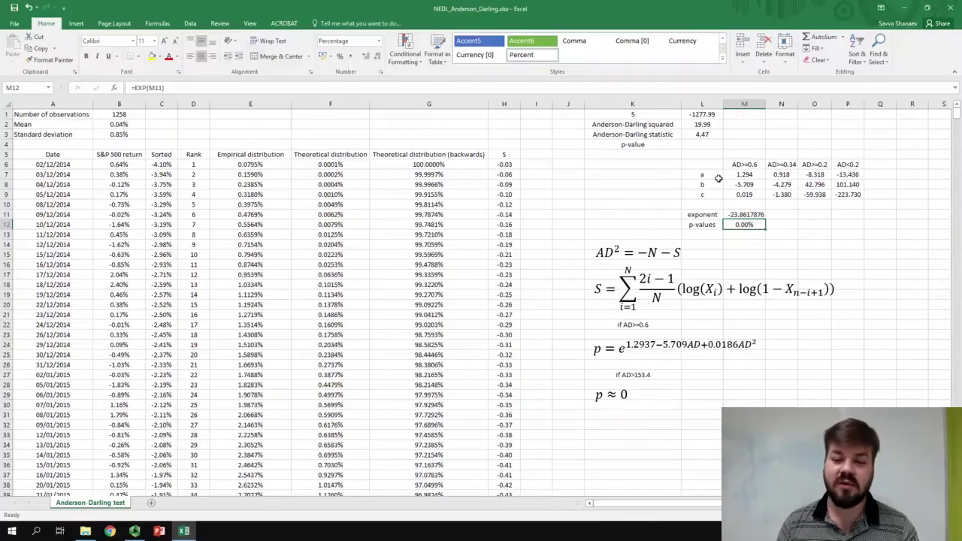
Set the summary p-value cell L4 to =M12, showing 0.00%, and recheck its formula.
{"action": "left_click", "coordinate": [709, 143]}
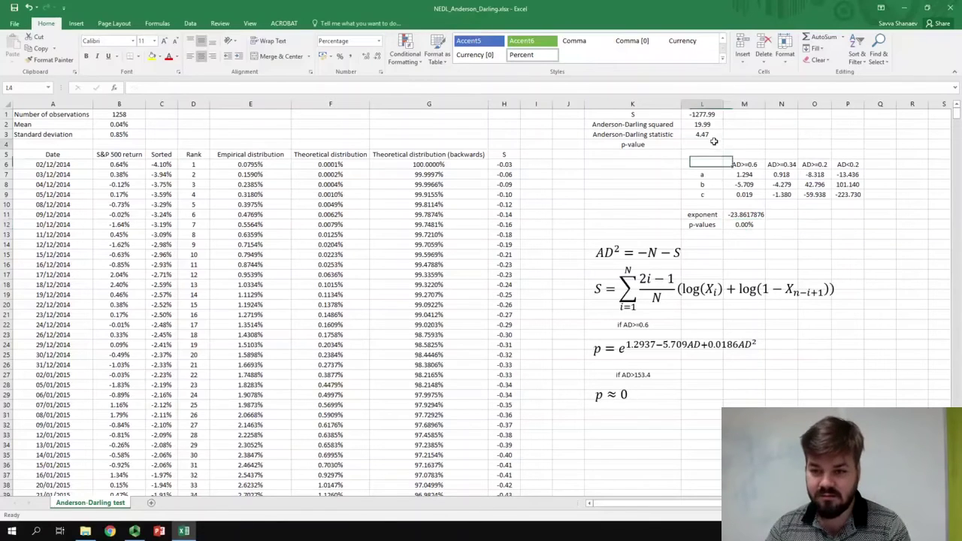
{"action": "type", "text": "="}
{"action": "left_click", "coordinate": [744, 224]}
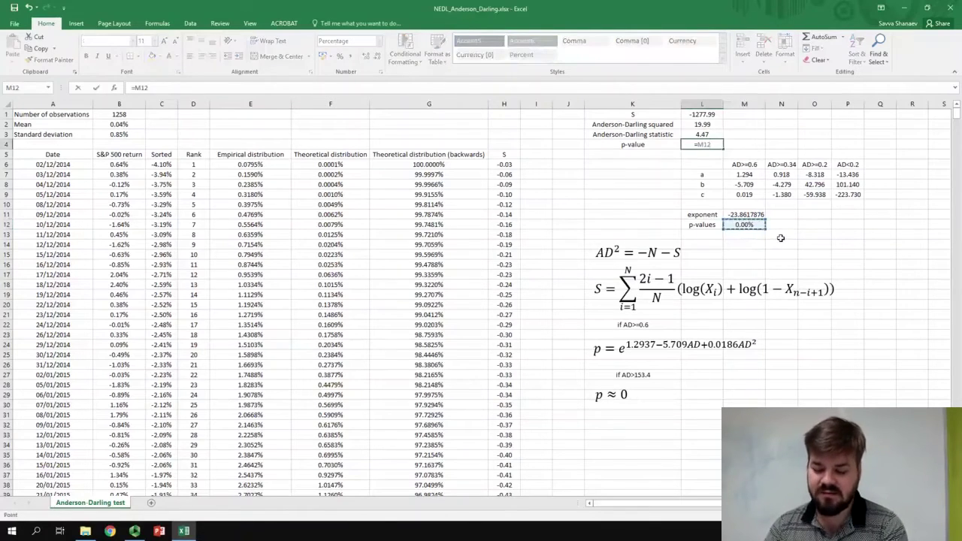
{"action": "key", "text": "Return"}
{"action": "left_click", "coordinate": [701, 146]}
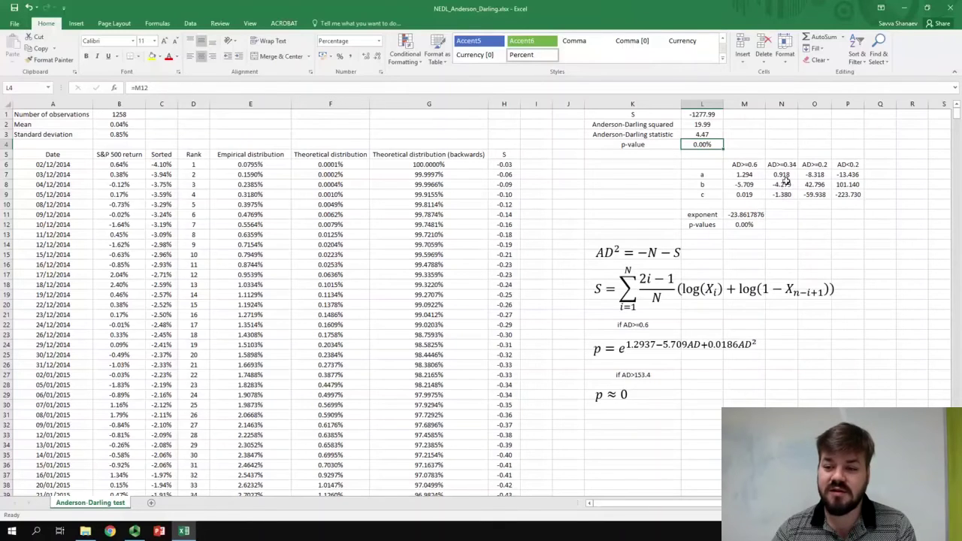
Fill the M11 exponent formula right through P11 for the other three thresholds.
{"action": "left_click_drag", "start_coordinate": [712, 164], "coordinate": [861, 195]}
{"action": "left_click", "coordinate": [760, 217]}
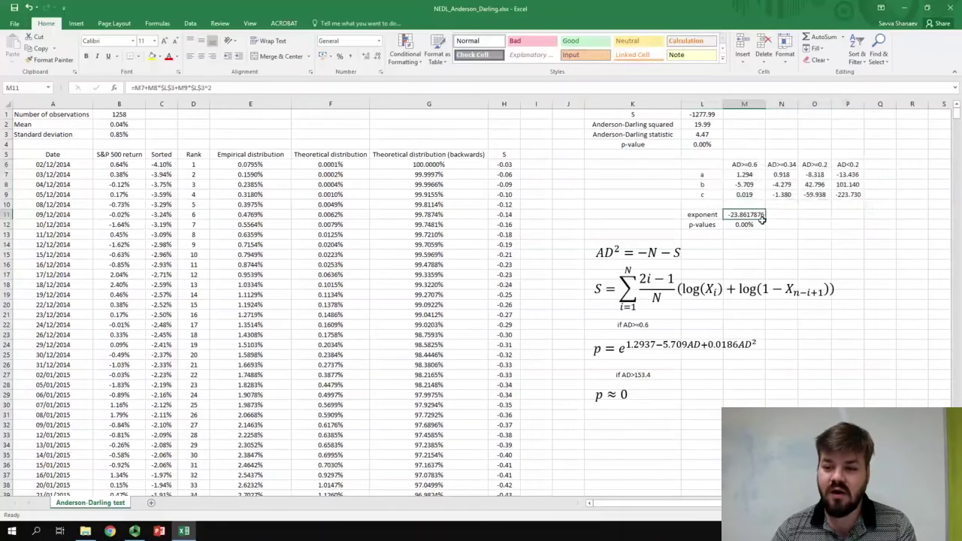
{"action": "left_click_drag", "start_coordinate": [761, 218], "coordinate": [854, 217]}
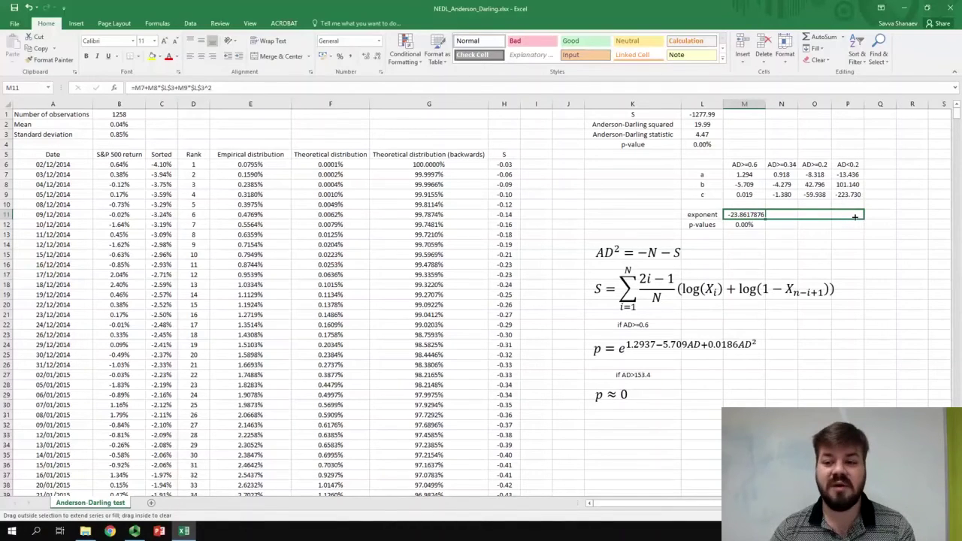
{"action": "left_click_drag", "start_coordinate": [854, 217], "coordinate": [855, 217]}
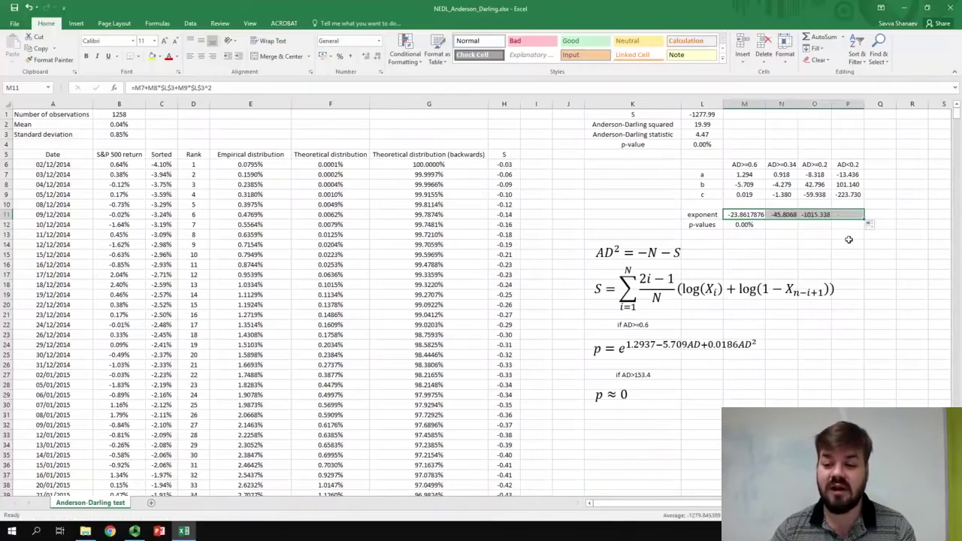
Enter =EXP(N11) in N12 as the AD≥0.34 p-value, showing 0.00%.
{"action": "left_click", "coordinate": [782, 224]}
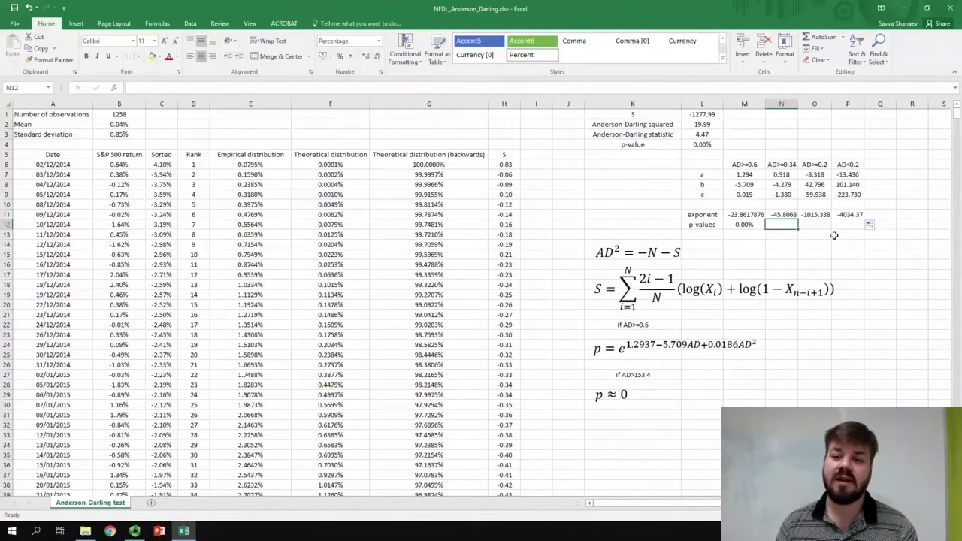
{"action": "type", "text": "="}
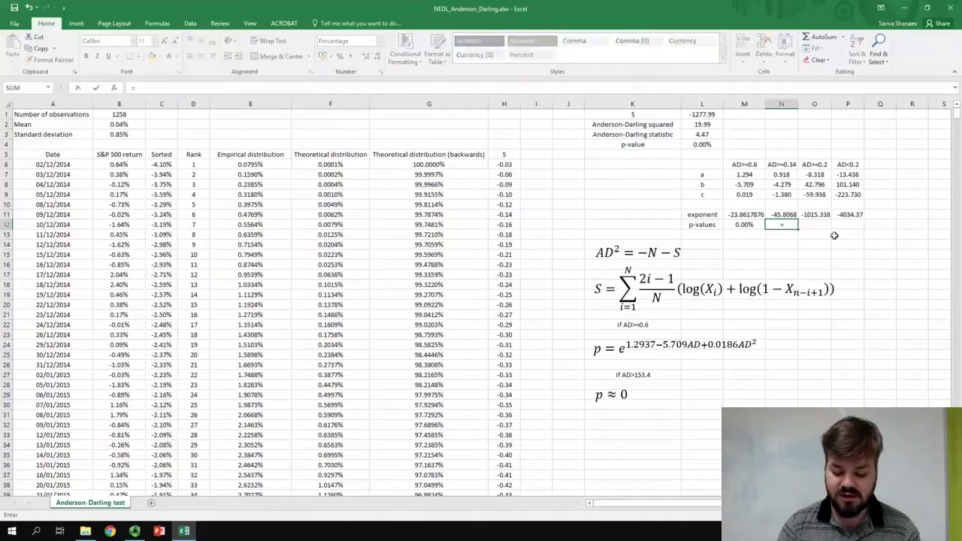
{"action": "type", "text": "EXP("}
{"action": "key", "text": "Up"}
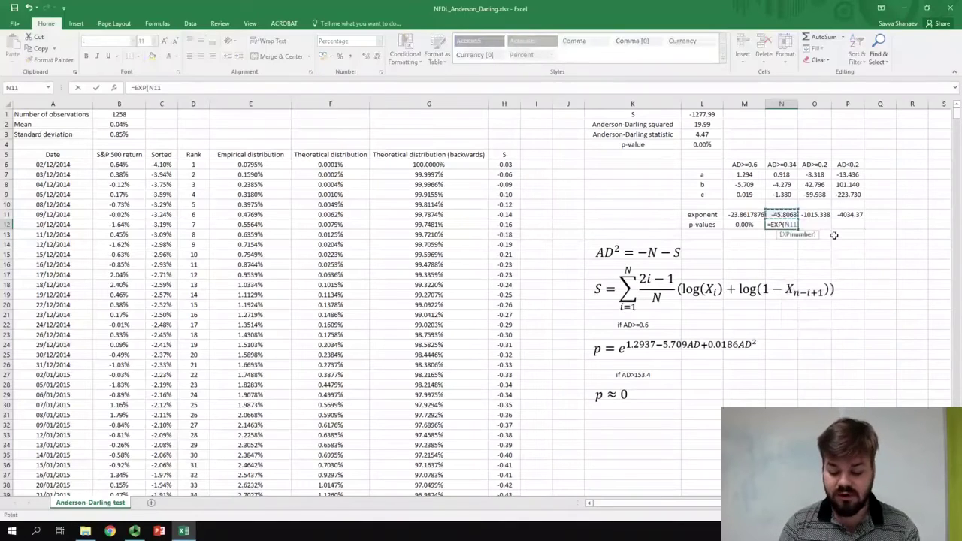
{"action": "type", "text": ")"}
{"action": "key", "text": "Return"}
{"action": "key", "text": "Up"}
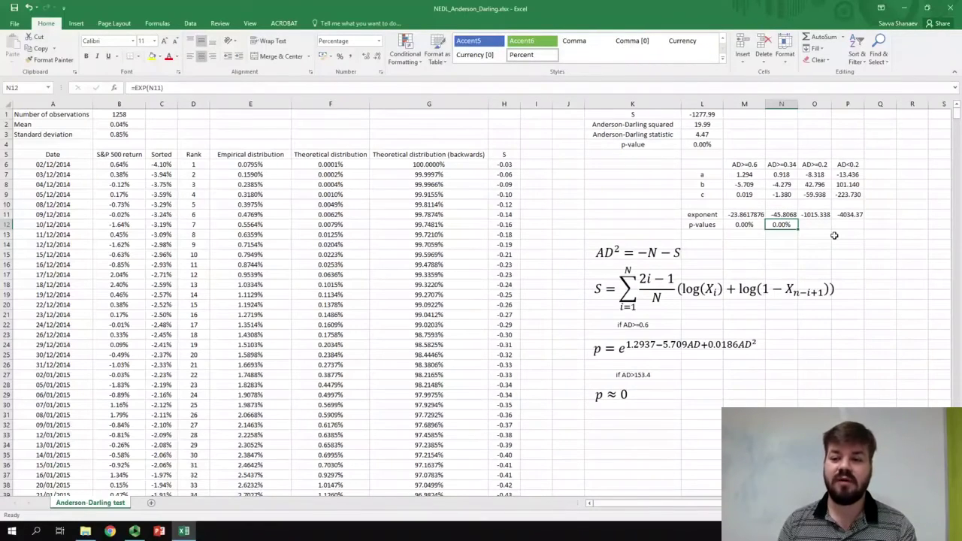
Enter =1-EXP(O11) in O12 and fill it to P12, both showing 100.00%.
{"action": "key", "text": "Right"}
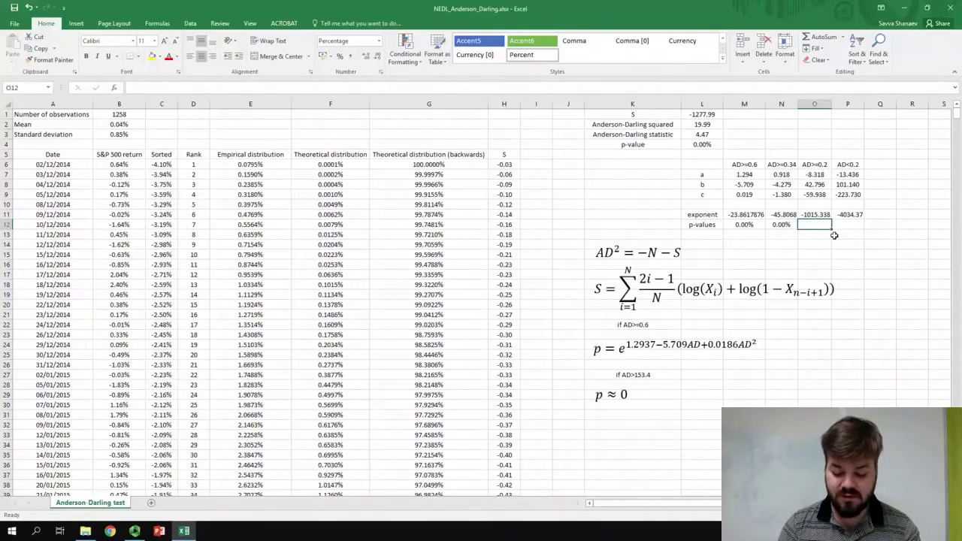
{"action": "type", "text": "=1-EXP("}
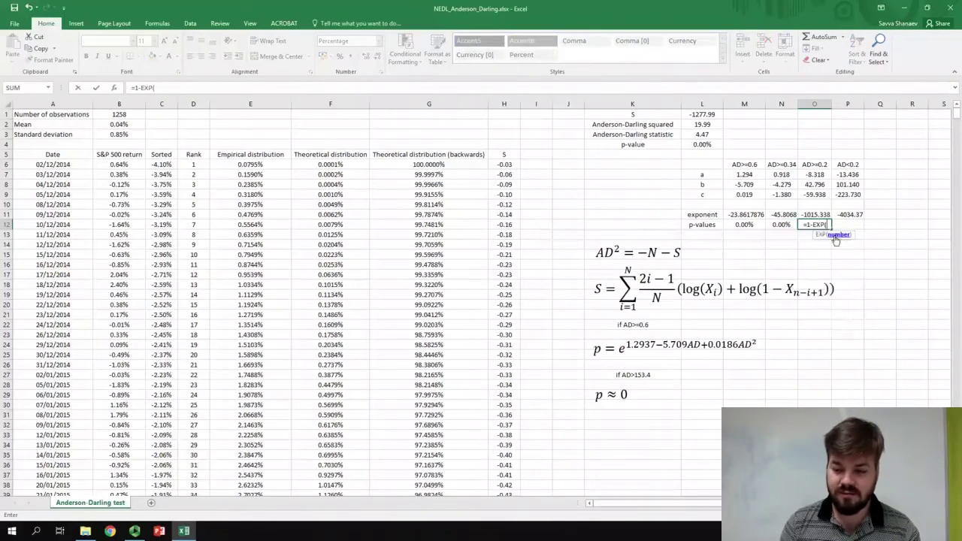
{"action": "key", "text": "Up"}
{"action": "type", "text": ")"}
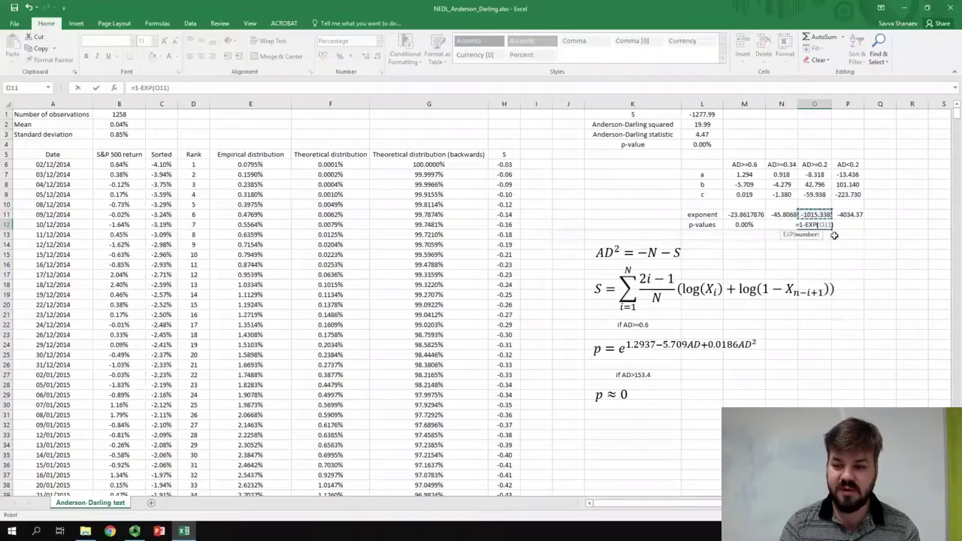
{"action": "key", "text": "ctrl+Return"}
{"action": "left_click_drag", "start_coordinate": [831, 229], "coordinate": [846, 227]}
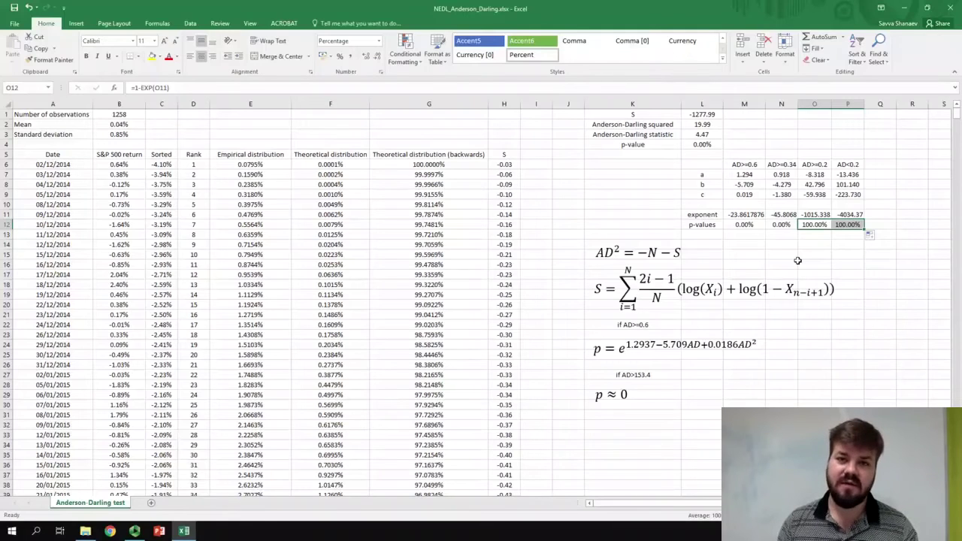
{"action": "left_click", "coordinate": [643, 377]}
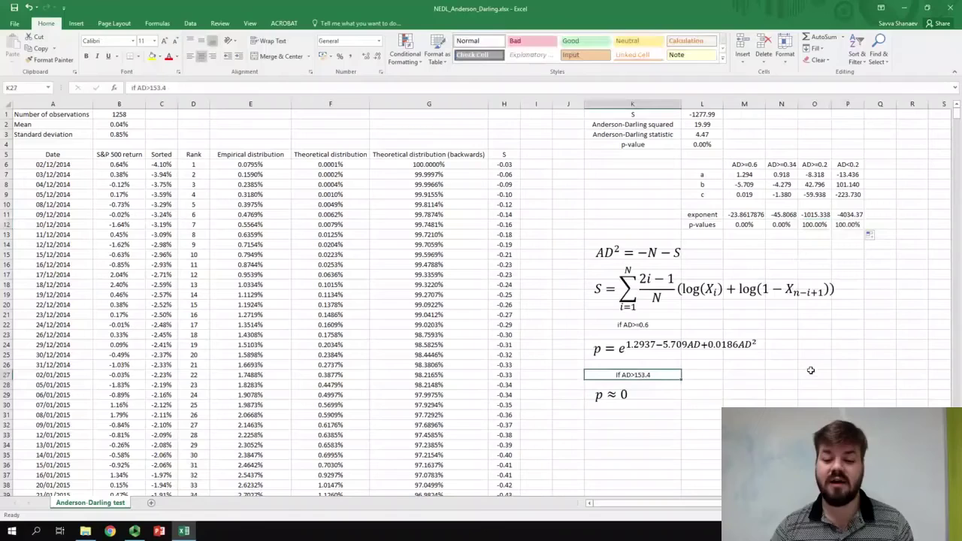